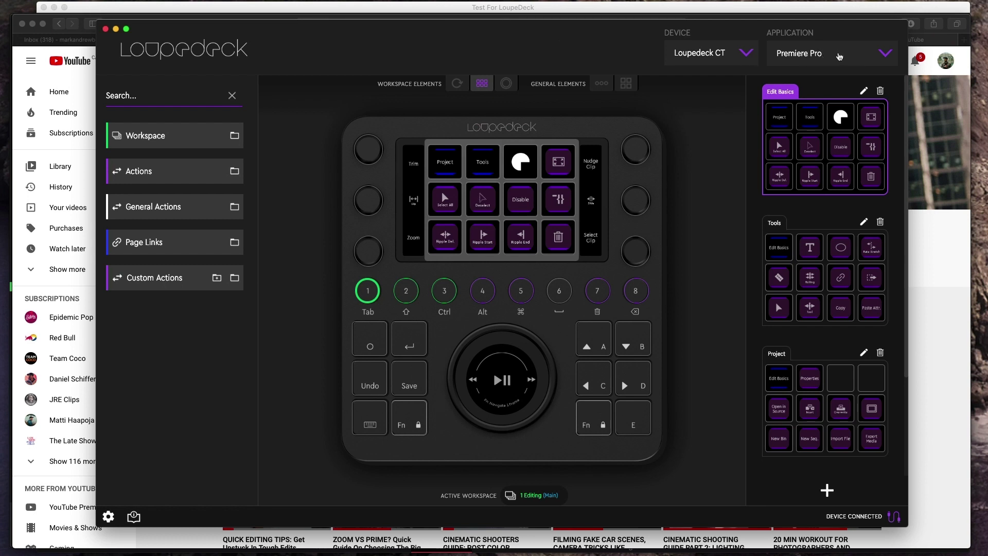
Import the profile file Spotify_Loupedeck_CT_Mac.lup, save it under the name Spotify for the Spotify application, and close the settings
left_click(839, 56)
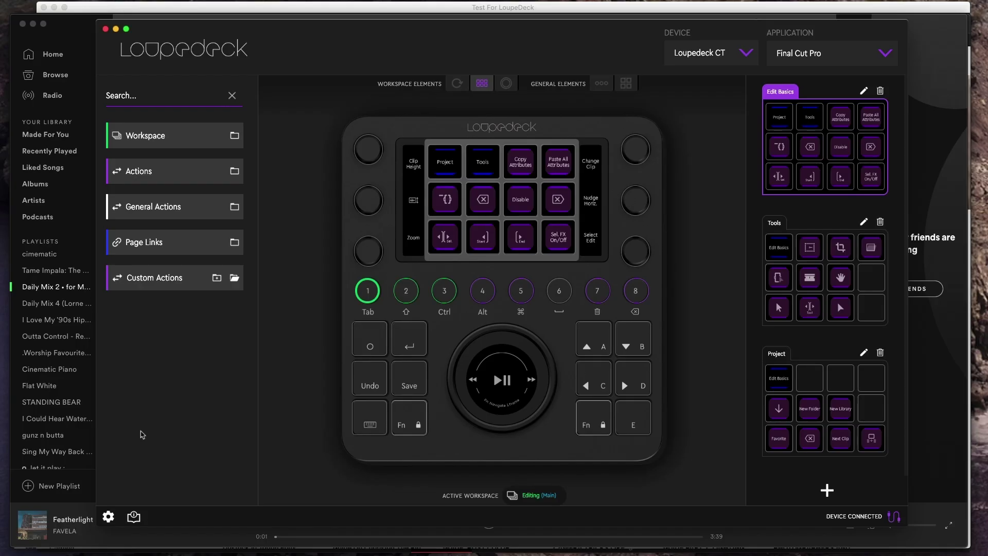
left_click(108, 516)
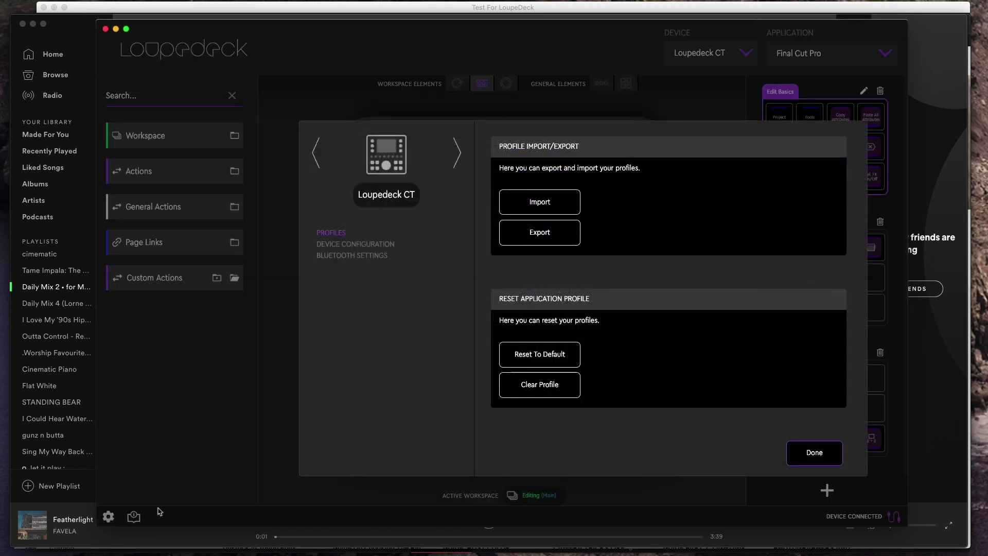
left_click(556, 204)
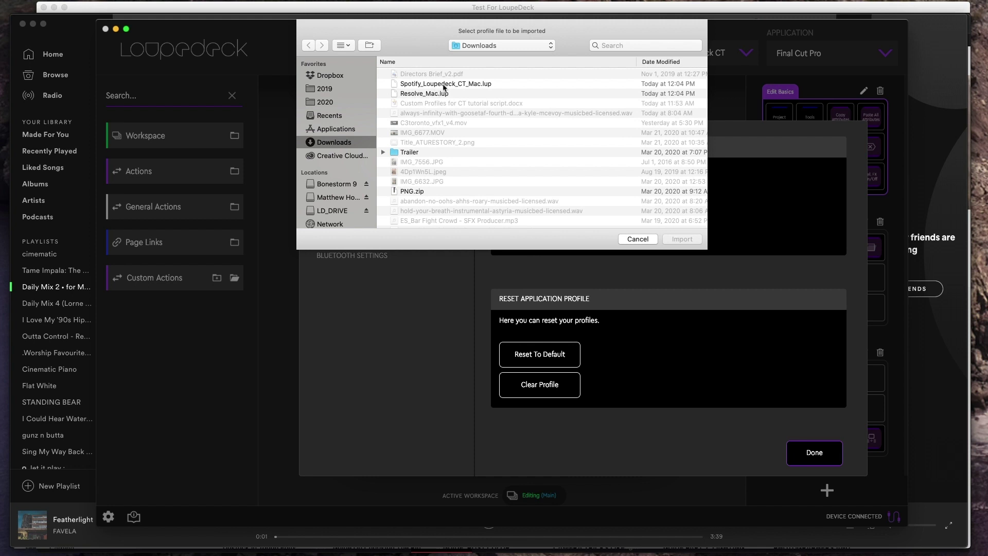
left_click(445, 84)
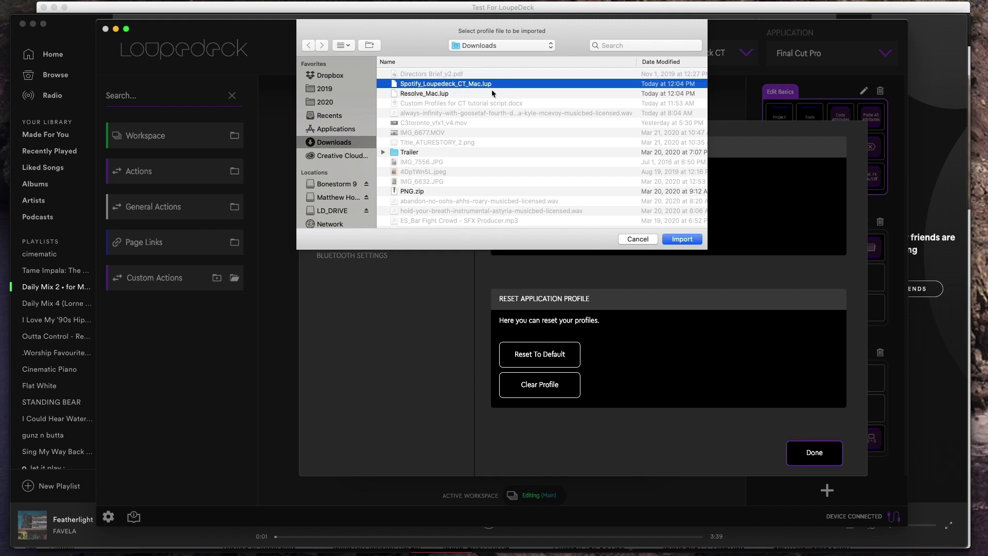
left_click(682, 239)
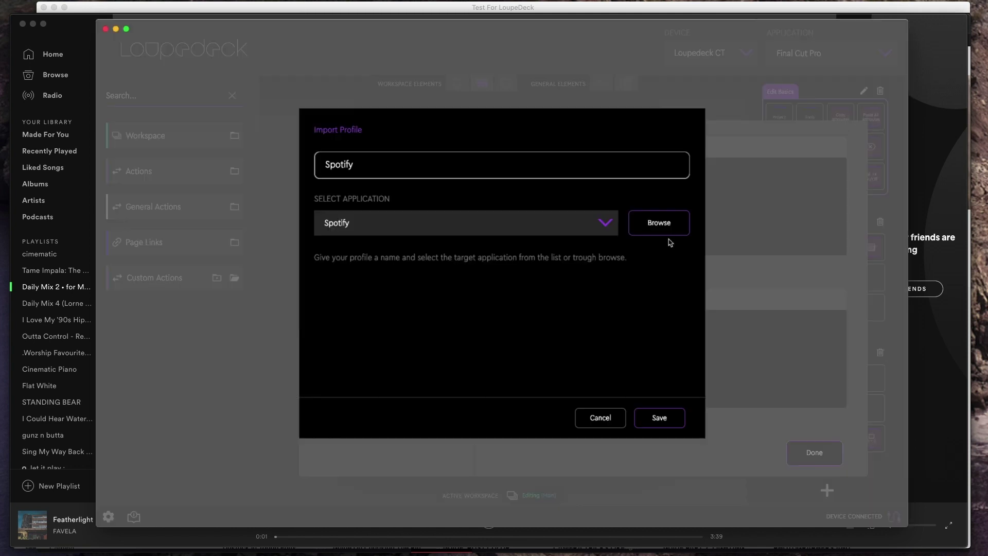
left_click(658, 418)
left_click(811, 452)
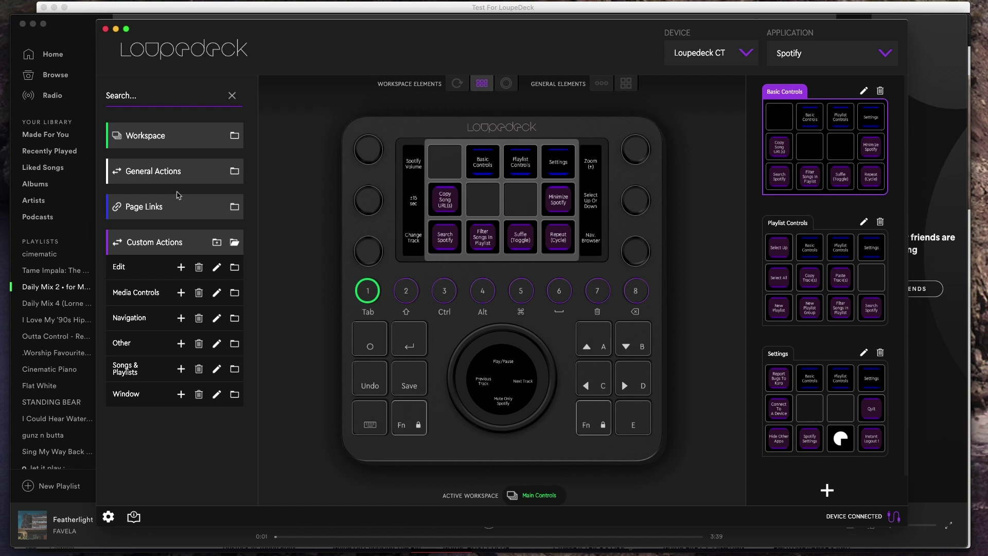
Examine the actions contained in the Edit and Media Controls groups of the Spotify custom actions
left_click(119, 268)
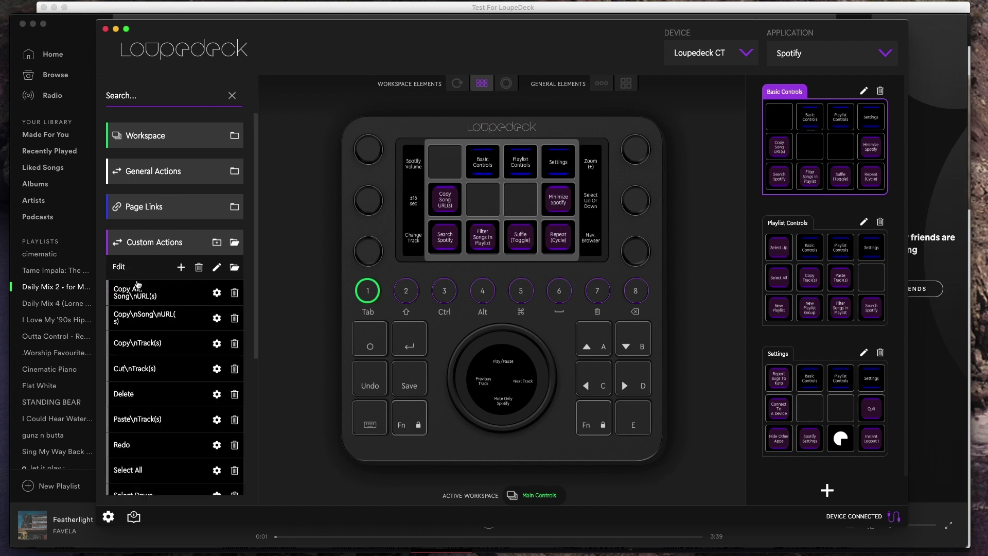
scroll(138, 284, "down", 5)
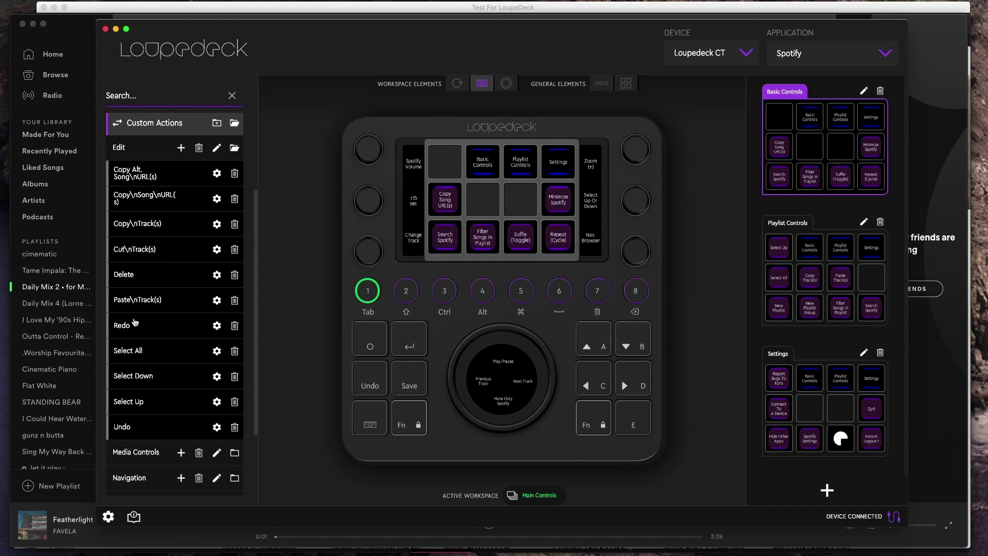
scroll(144, 308, "down", 3)
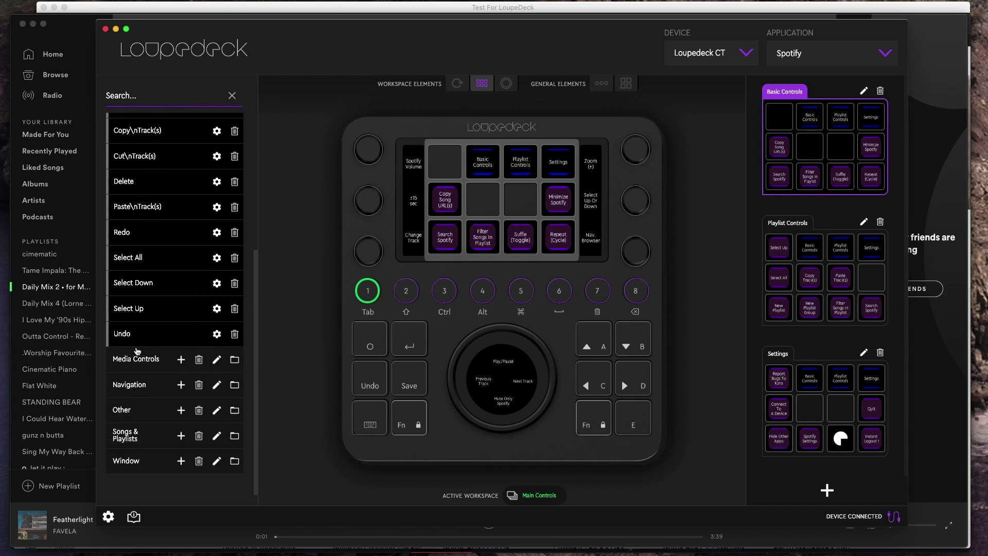
left_click(138, 356)
scroll(160, 380, "down", 2)
scroll(168, 392, "down", 2)
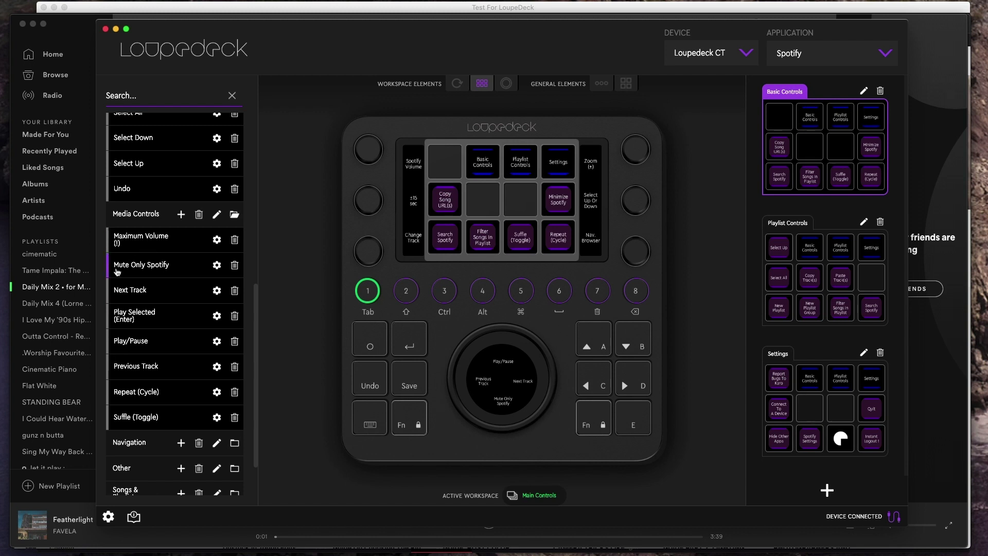
scroll(146, 254, "up", 8)
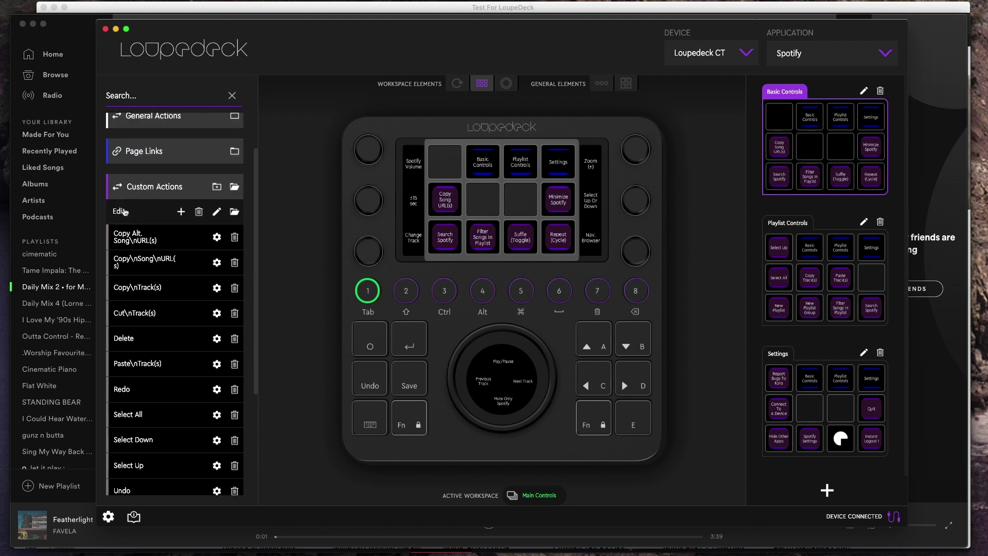
Rename the Edit group of custom actions to "PLAYLIST CREATION"
left_click(124, 211)
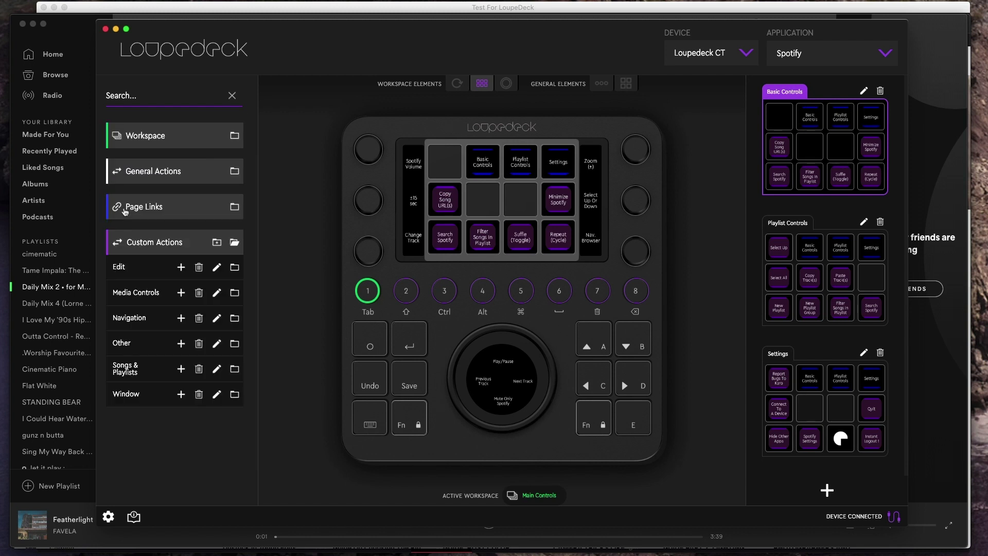
left_click(121, 267)
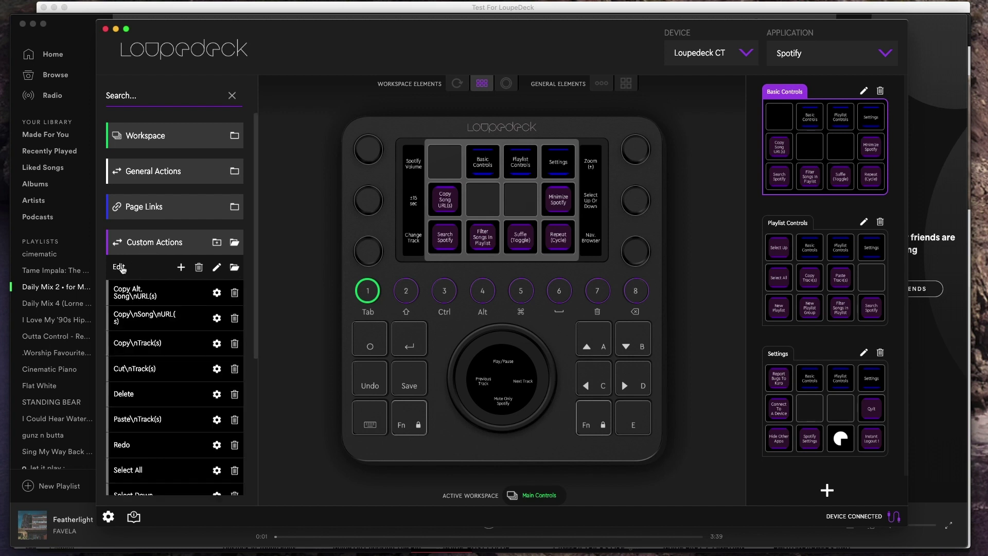
left_click(217, 268)
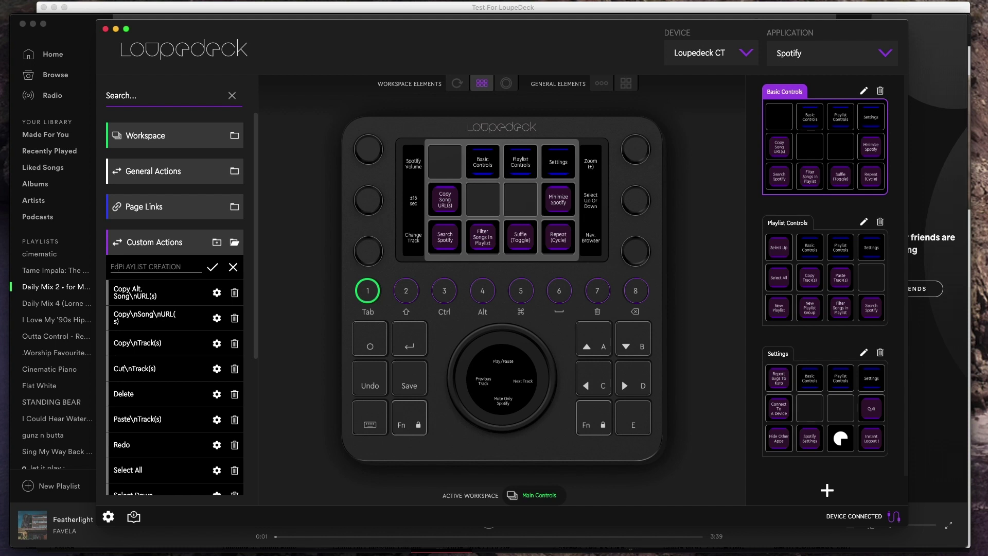
key("Escape")
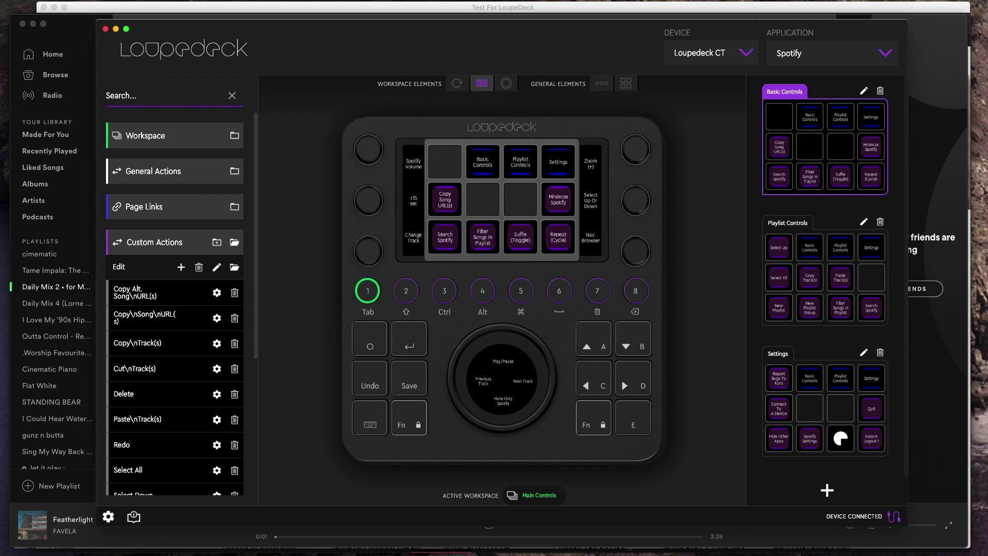
left_click(228, 266)
Examine the press and rotation assignments of the dial that holds Next Track and ±15 sec
scroll(138, 180, "down", 3)
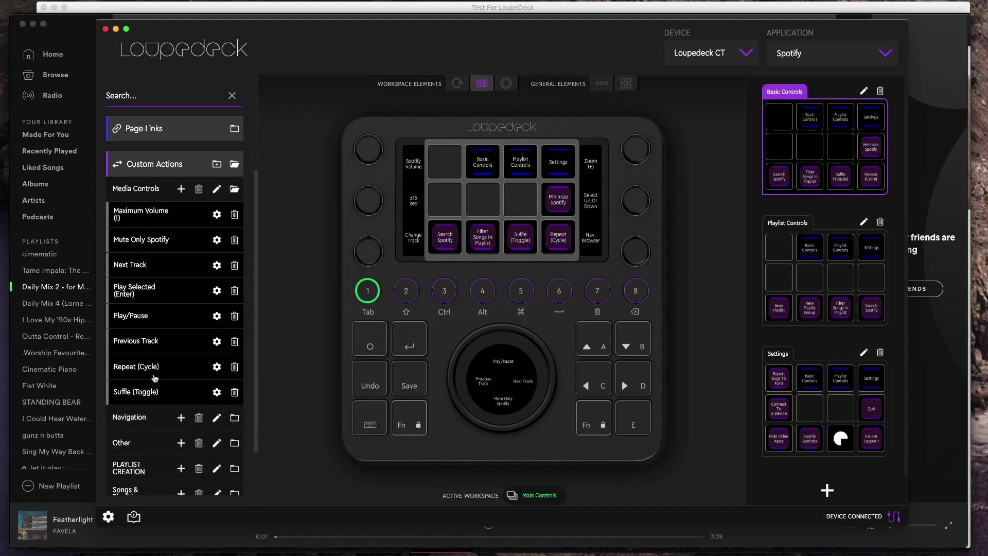
left_click(139, 180)
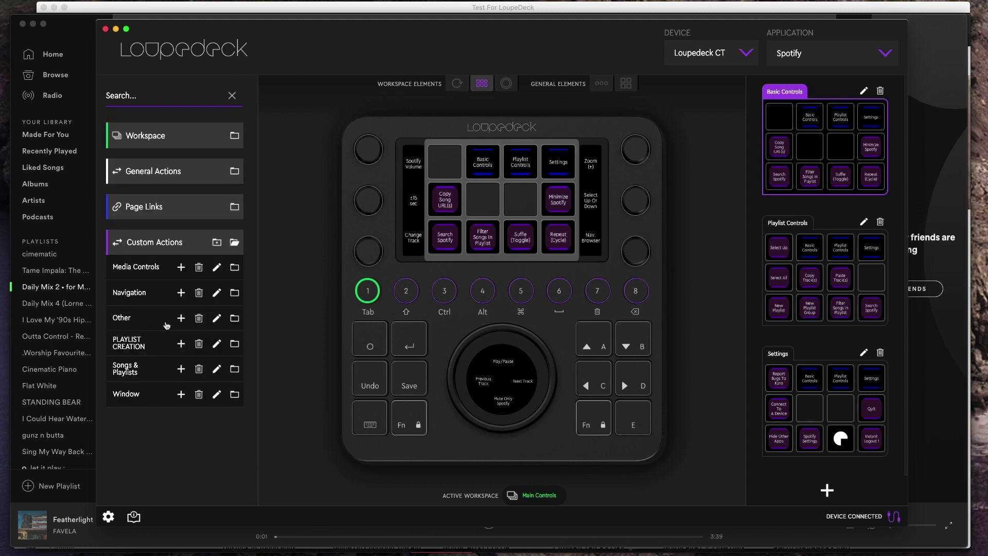
left_click(323, 204)
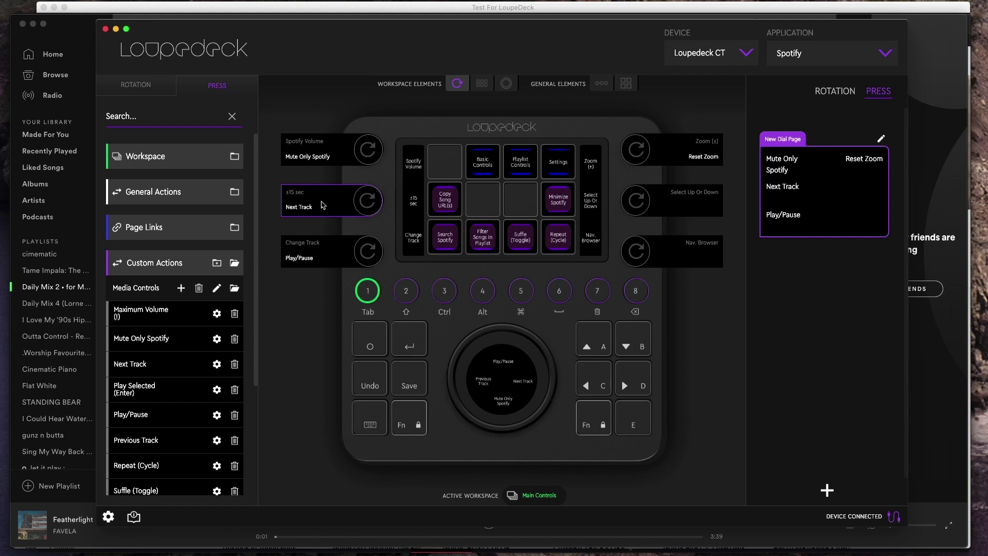
left_click(136, 85)
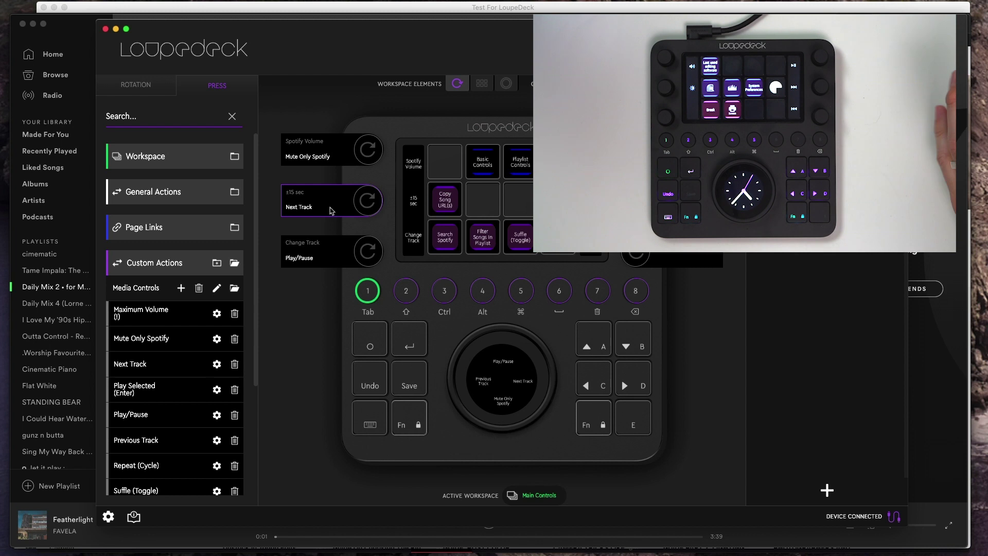
Switch to Spotify, start playing Daily Mix 2, seek forward in the songs and skip ahead to "Real Thing?"
key("super+Tab")
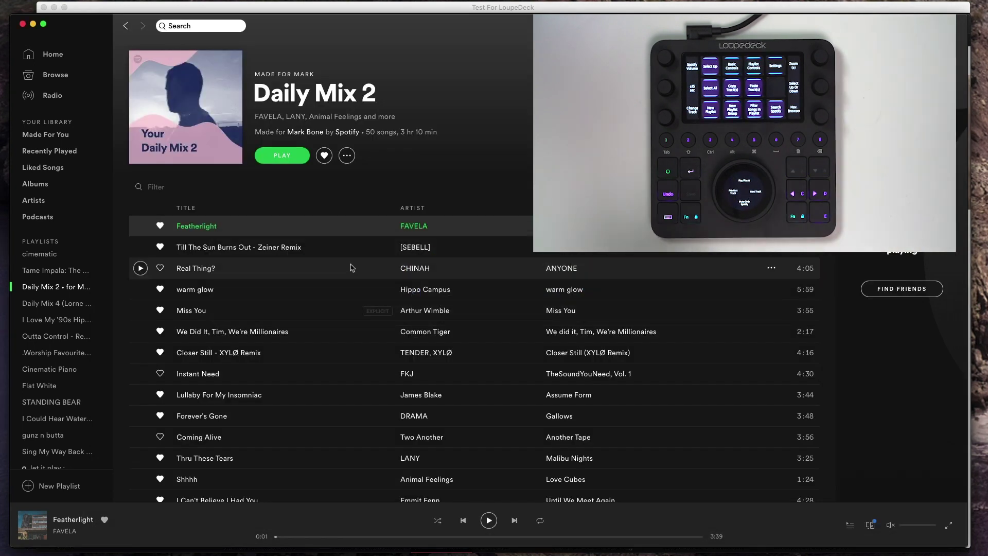
key("space")
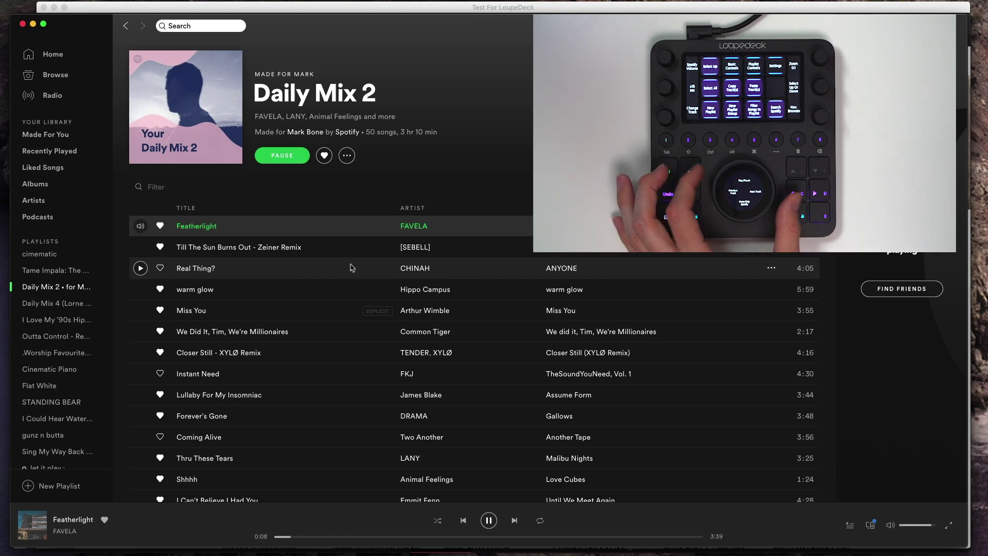
key("shift+Right")
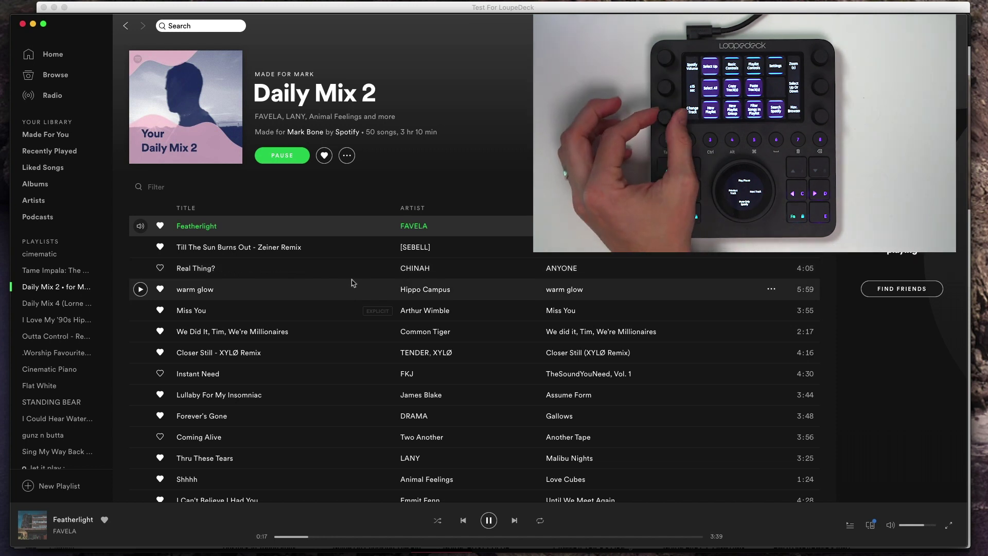
key("super+Right")
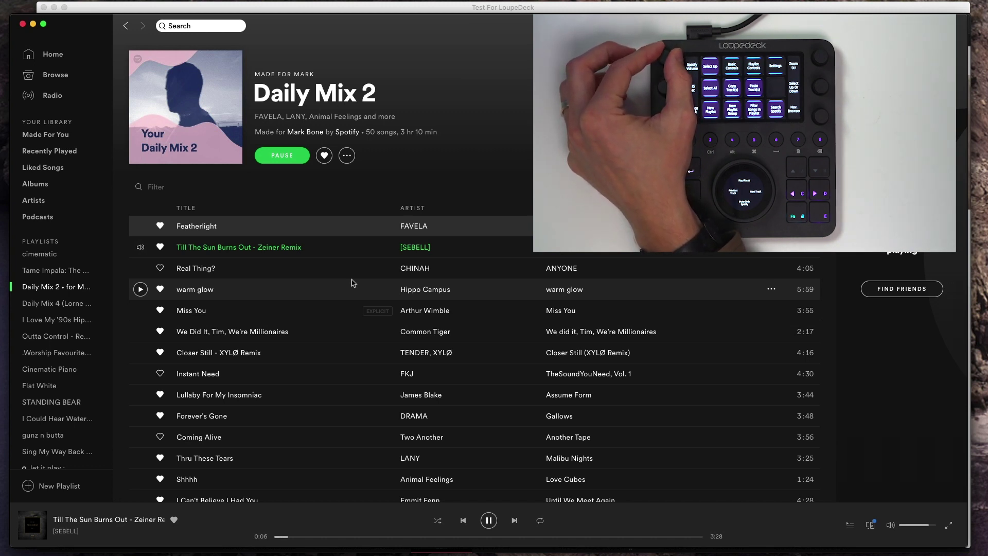
key("shift+super+Right")
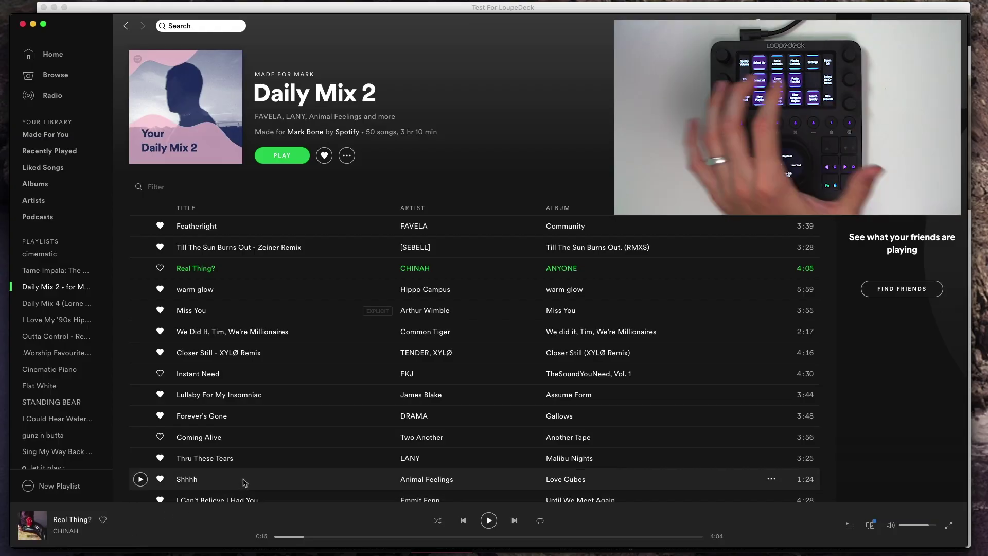
Copy all songs of Daily Mix 2 into a new playlist named "LD CT DOPE MIX"
key("super+a")
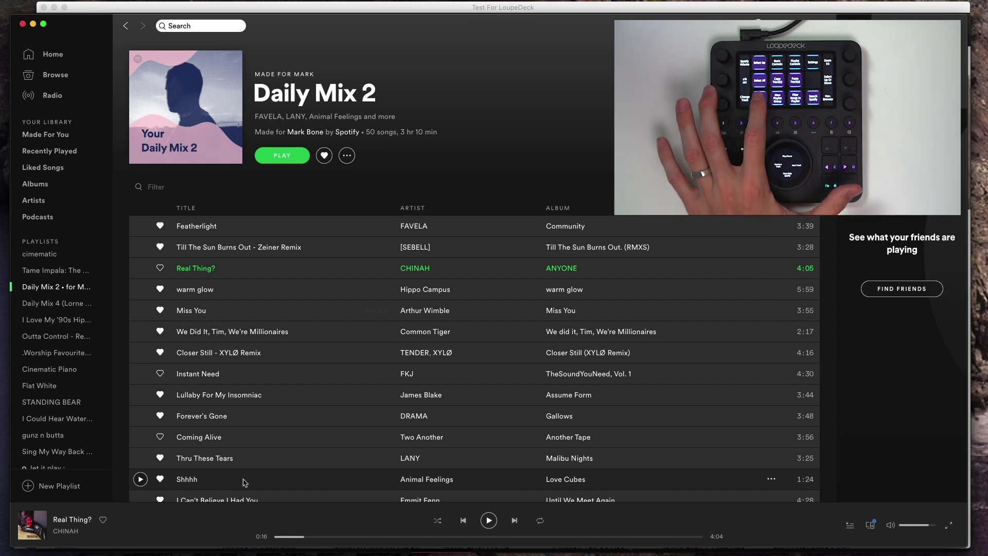
key("super+n")
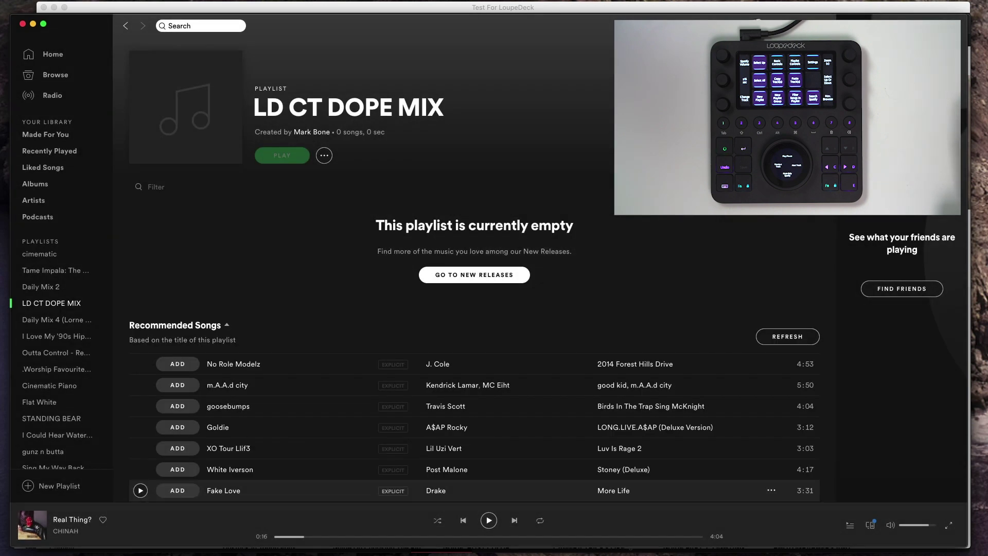
key("super+v")
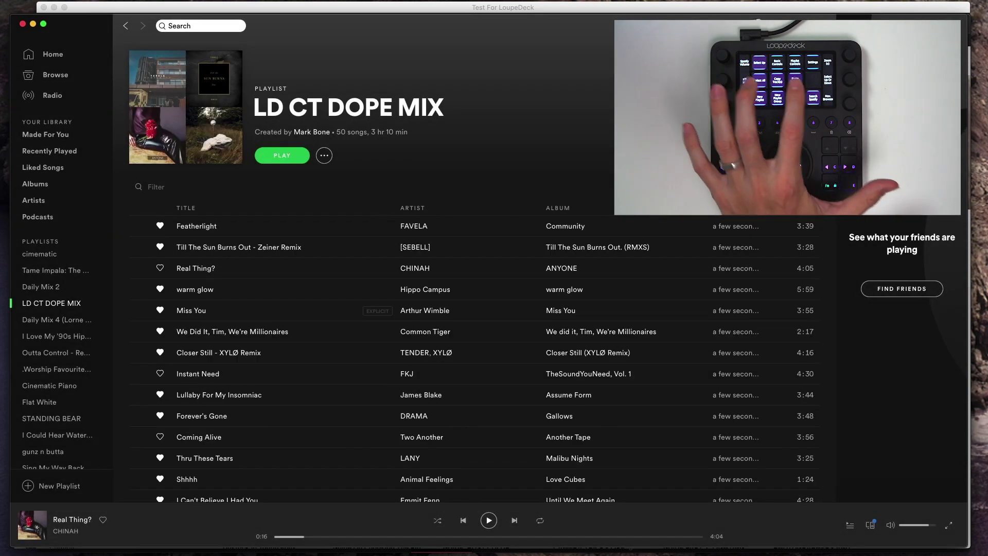
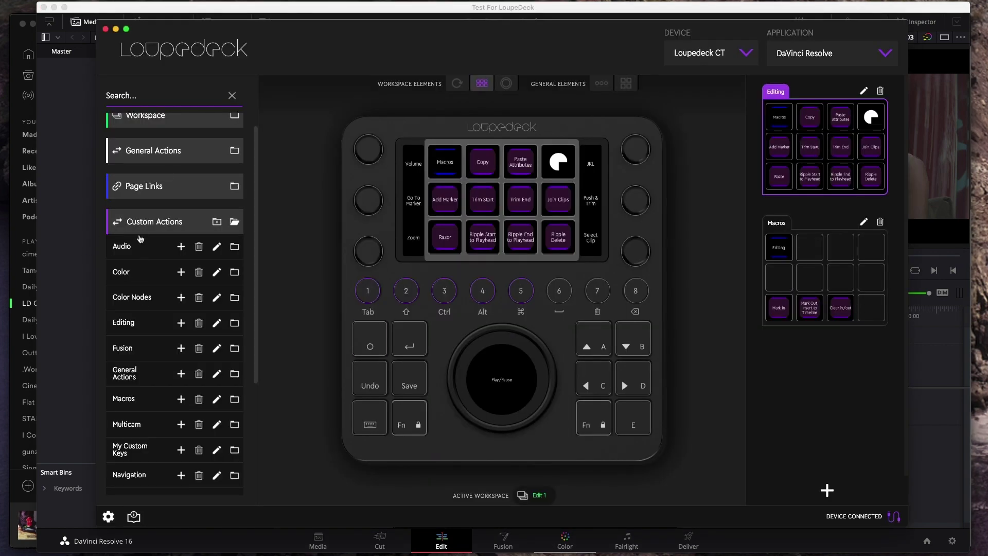
Show the actions inside the Macros group of the DaVinci Resolve custom actions
scroll(154, 288, "down", 5)
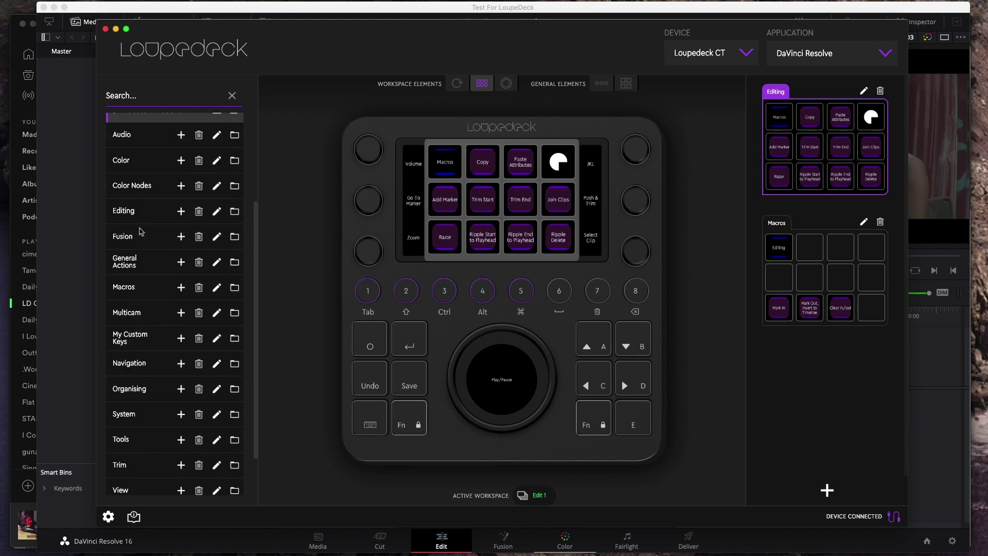
left_click(142, 294)
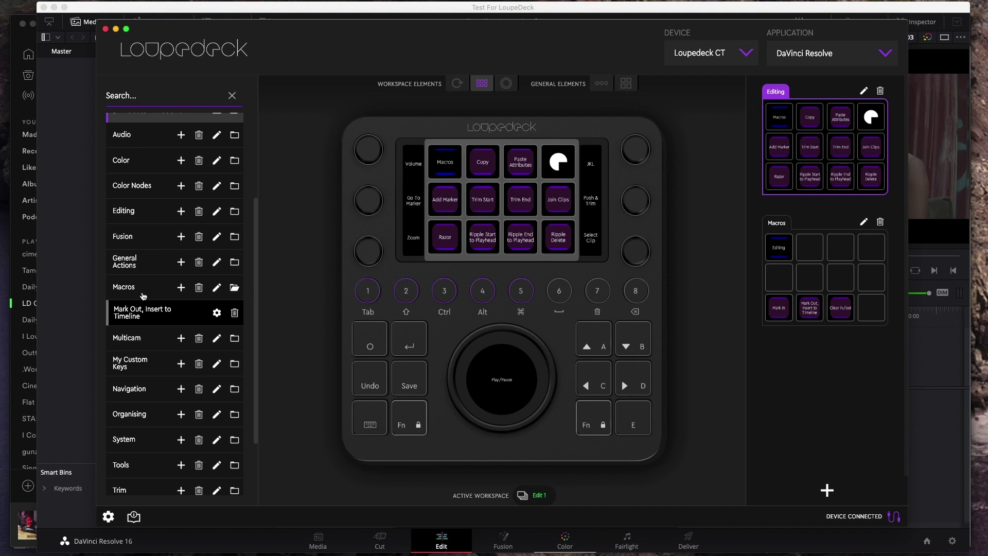
Switch to DaVinci Resolve, scrub through clip A003C026 in the source viewer, and move on to clip A003C027
key("super+Tab")
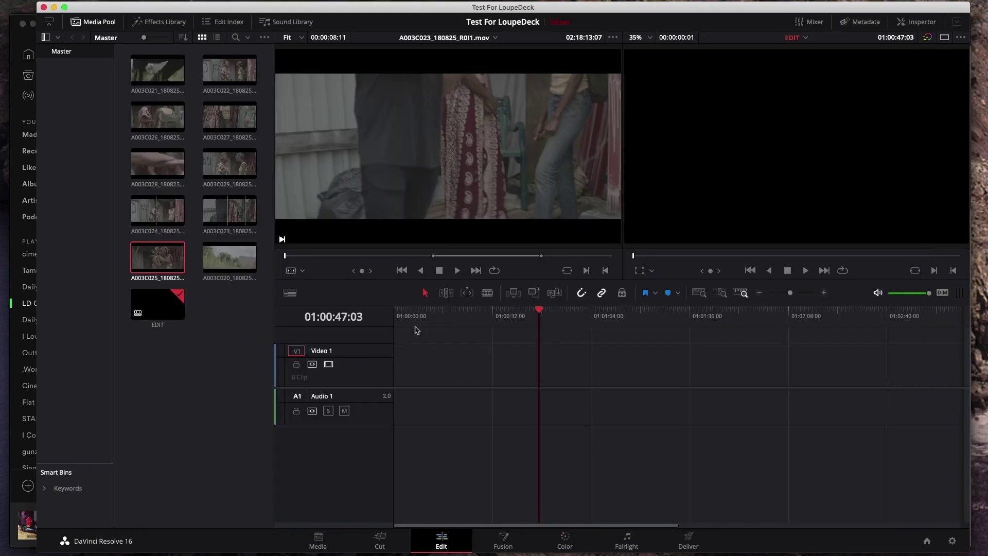
scroll(437, 198, "up", 3)
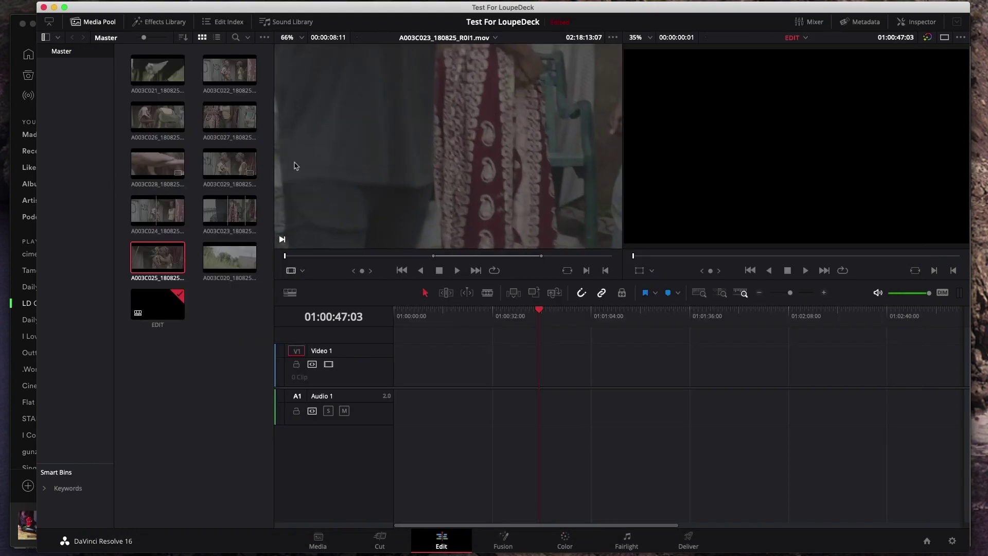
scroll(405, 156, "down", 3)
left_click(157, 116)
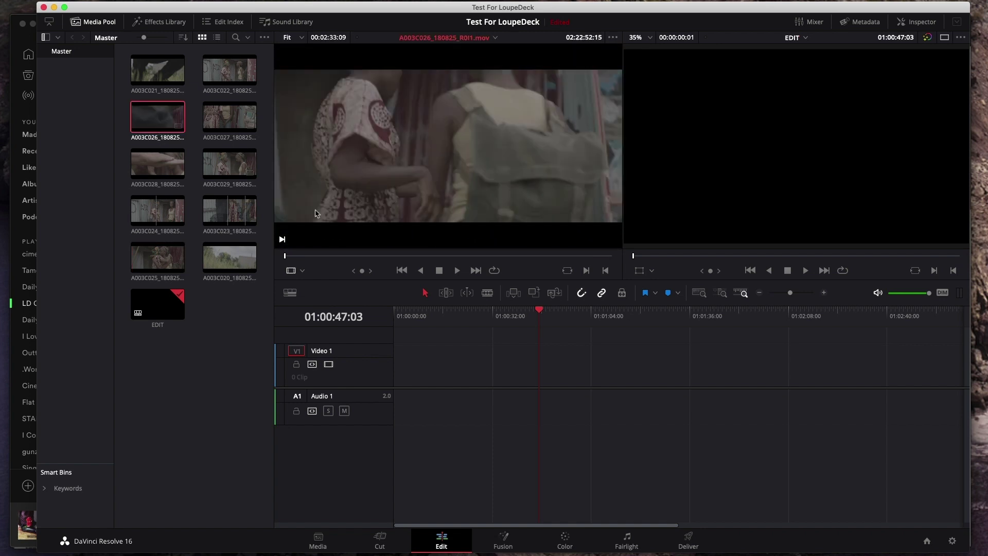
left_click(352, 257)
left_click_drag(352, 257, 323, 257)
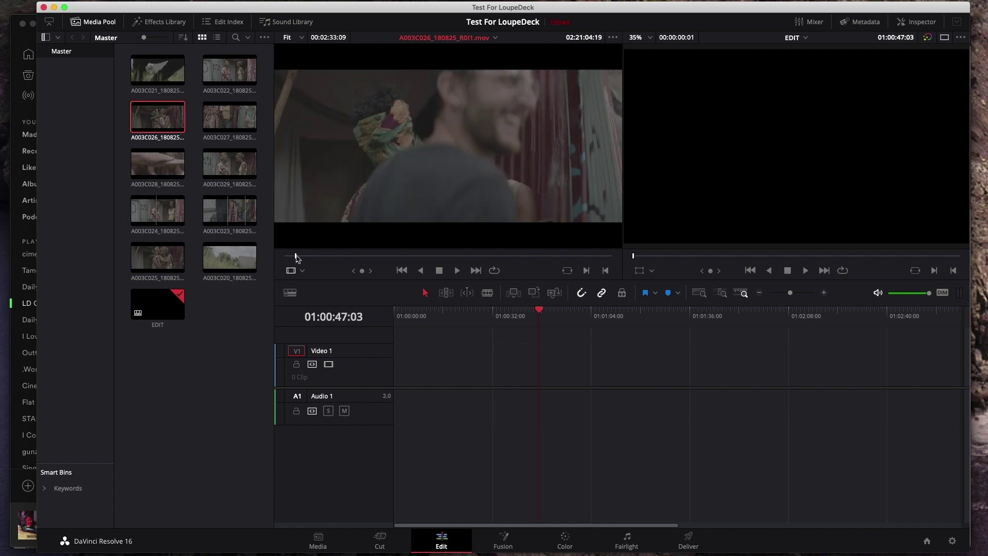
key("Right")
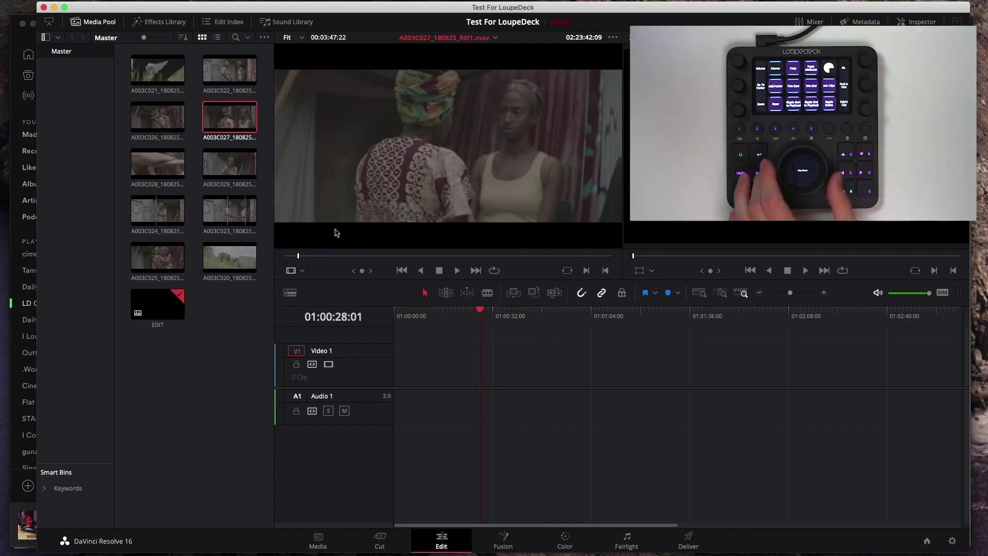
Play and scrub forward through clip A003C027 in the source viewer and mark an in point
key("space")
key("space")
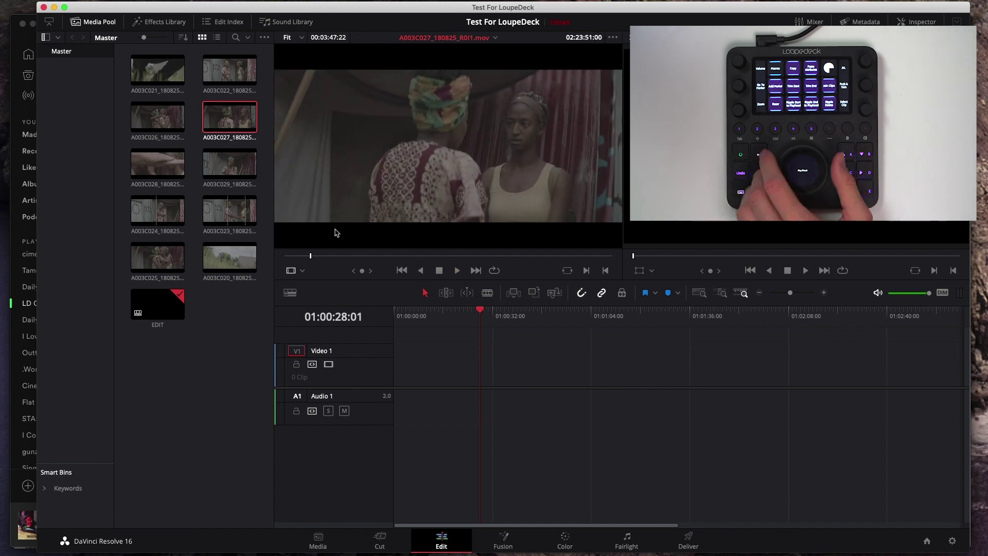
key("shift+Right")
key("shift+Right")
key("shift+Right")
key("shift+Right")
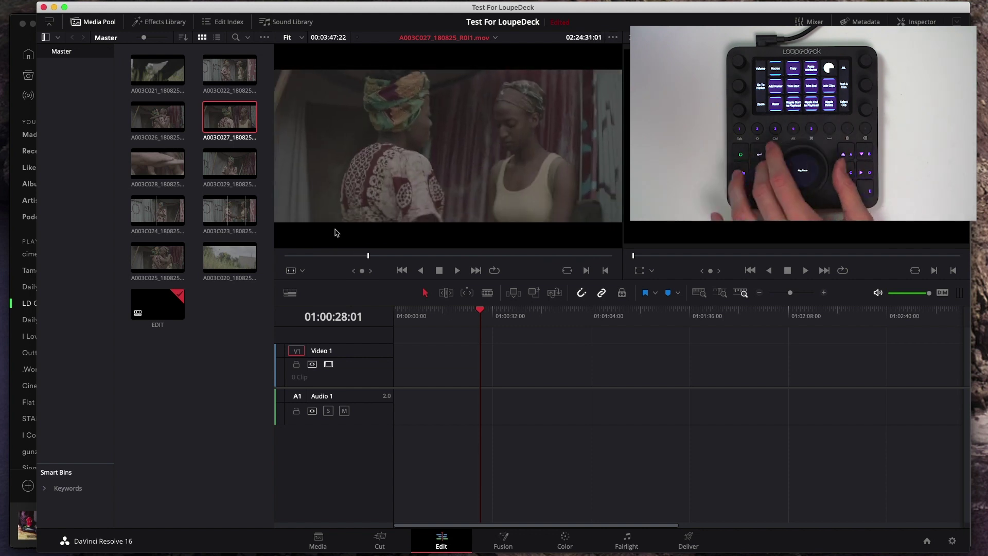
key("shift+Right")
key("shift+Right")
key("shift+Right")
key("shift+Right")
key("shift+Right")
key("shift+Right")
key("shift+Right")
key("shift+Right")
key("shift+Right")
key("shift+Right")
key("shift+Right")
key("shift+Right")
key("shift+Right")
key("shift+Right")
key("shift+Right")
key("shift+Right")
key("shift+Right")
key("shift+Right")
key("shift+Right")
key("i")
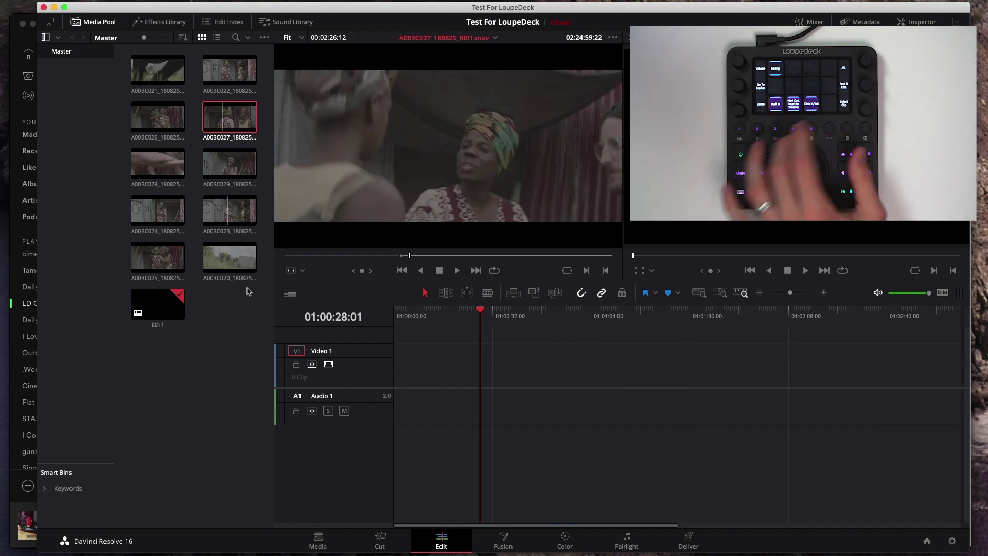
Scrub clip A003C027 to 02:25:22:02 in the source viewer and mark the in point there
key("shift+Right")
key("shift+Right")
key("shift+Right")
key("shift+Right")
key("shift+Right")
key("shift+Right")
key("shift+Right")
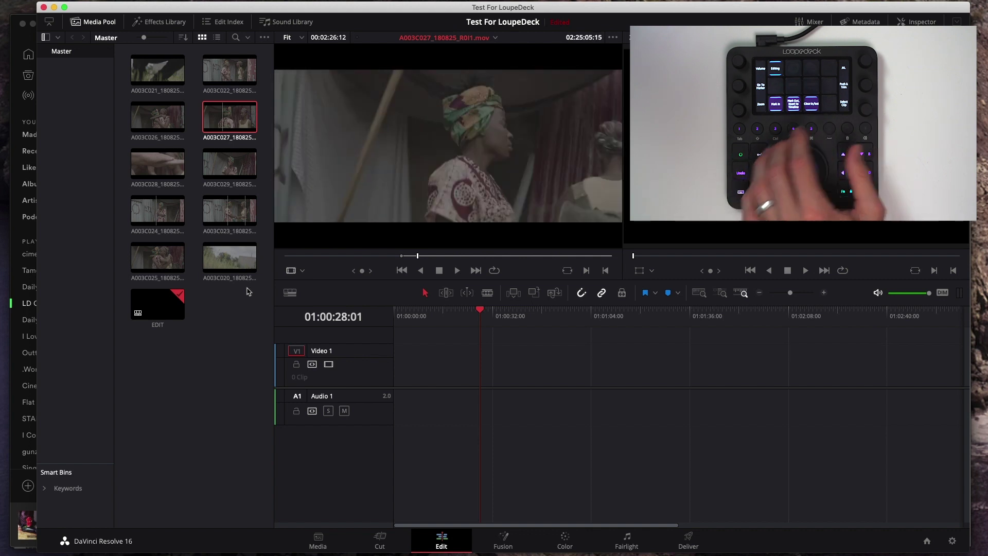
key("shift+Right")
key("shift+Right")
key("shift+Right")
key("shift+Right")
key("shift+Right")
key("shift+Right")
key("shift+Right")
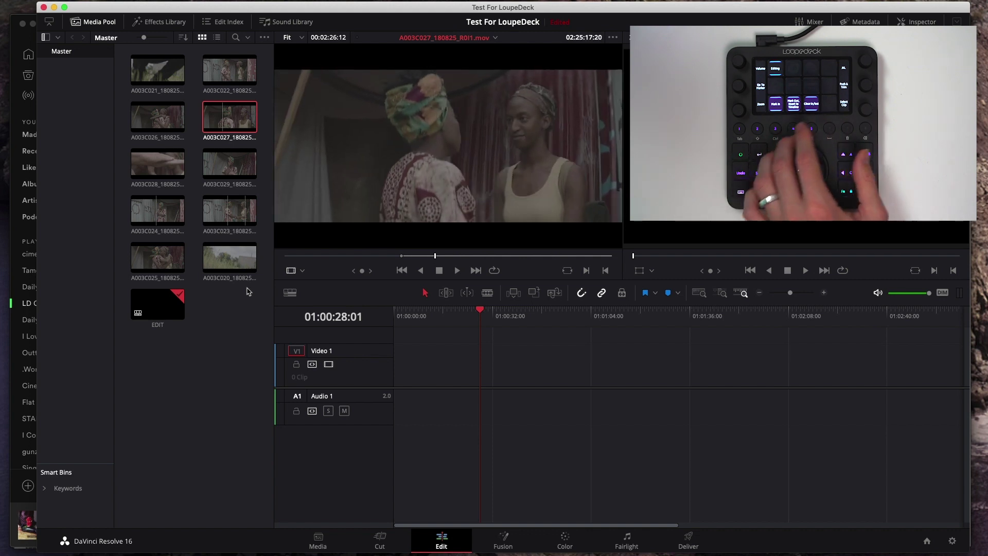
key("shift+Right")
key("shift+Right")
key("shift+Right")
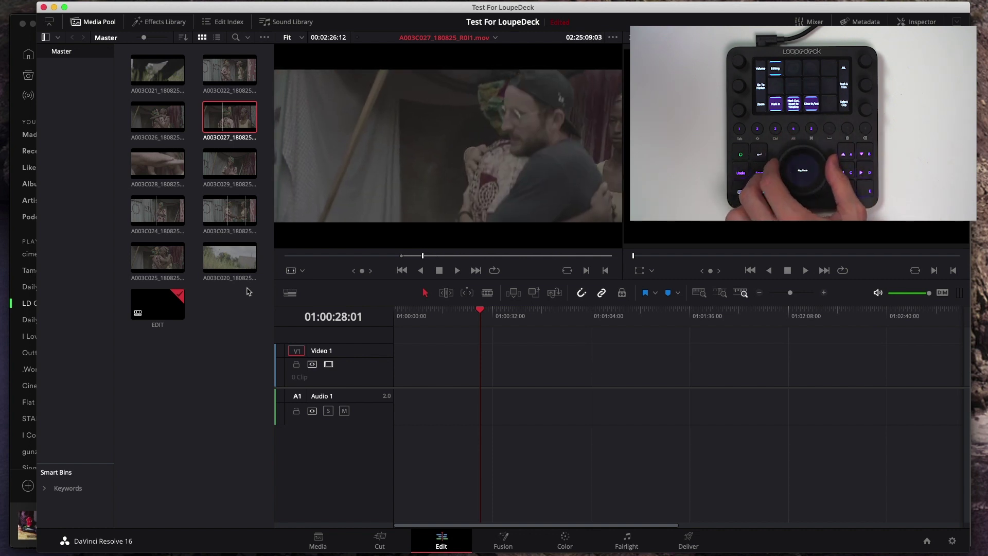
key("shift+Right")
key("shift+Right")
key("shift+Right")
key("shift+Right")
key("shift+Right")
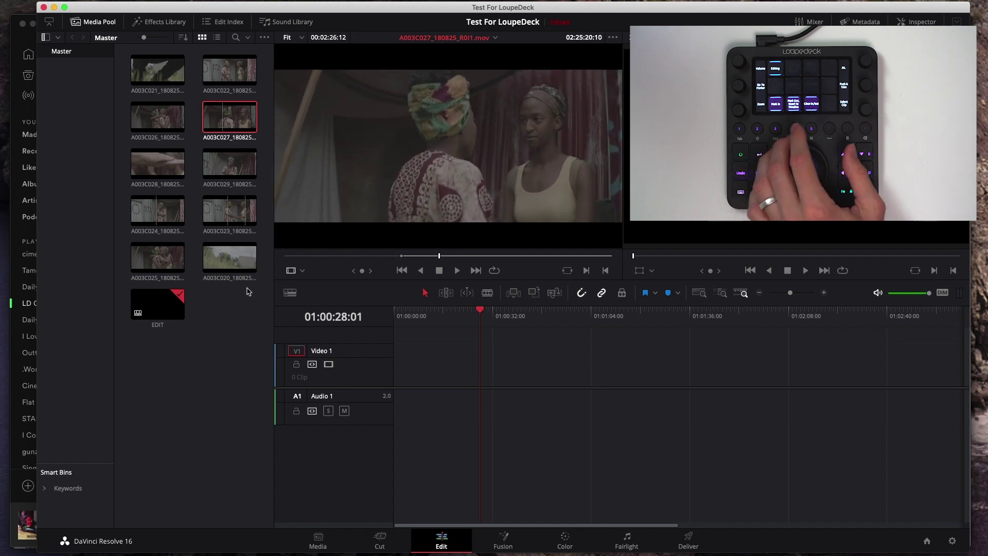
key("shift+Right")
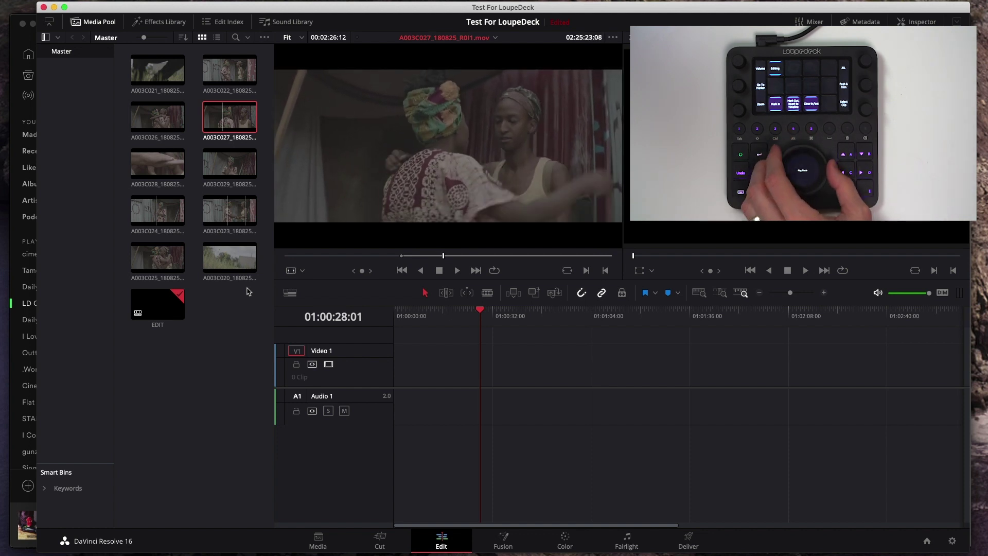
key("Left")
key("Left")
key("Left")
key("Left")
key("Left")
key("Left")
key("Left")
key("Left")
key("Left")
key("Left")
key("Left")
key("Left")
key("Left")
key("Left")
key("Left")
key("Left")
key("Left")
key("Left")
key("Left")
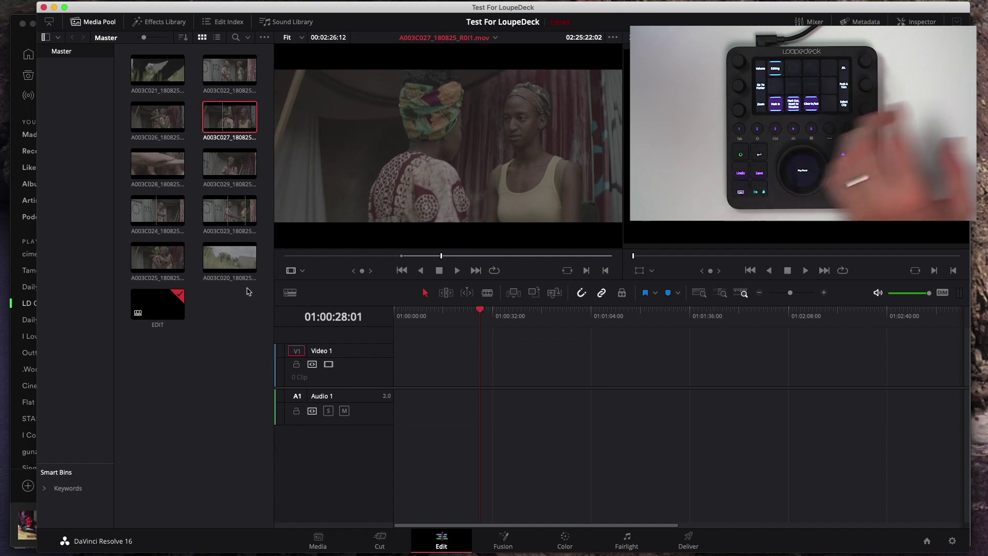
key("i")
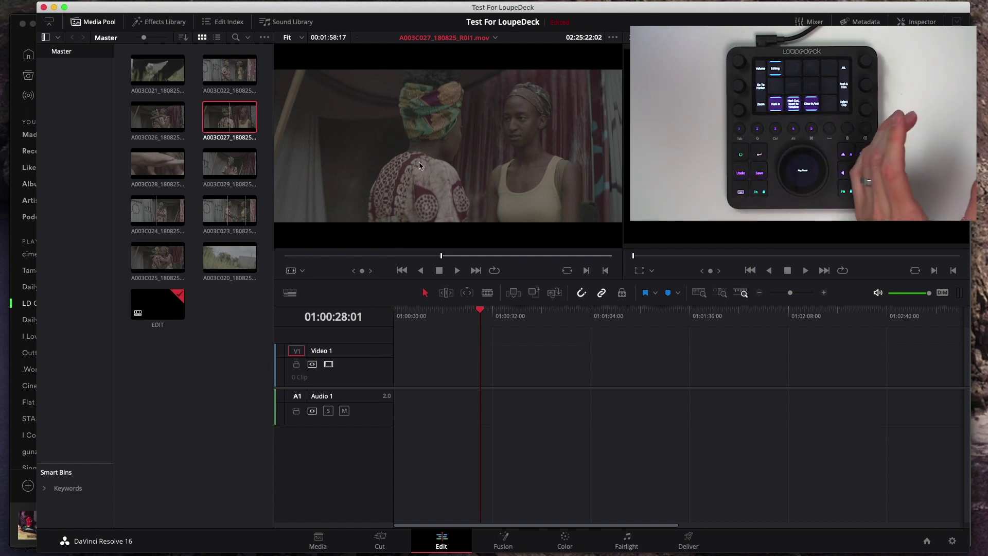
Mark the out point of clip A003C027 at 02:25:51:03 and insert the marked section into the EDIT timeline
left_click_drag(441, 256, 484, 261)
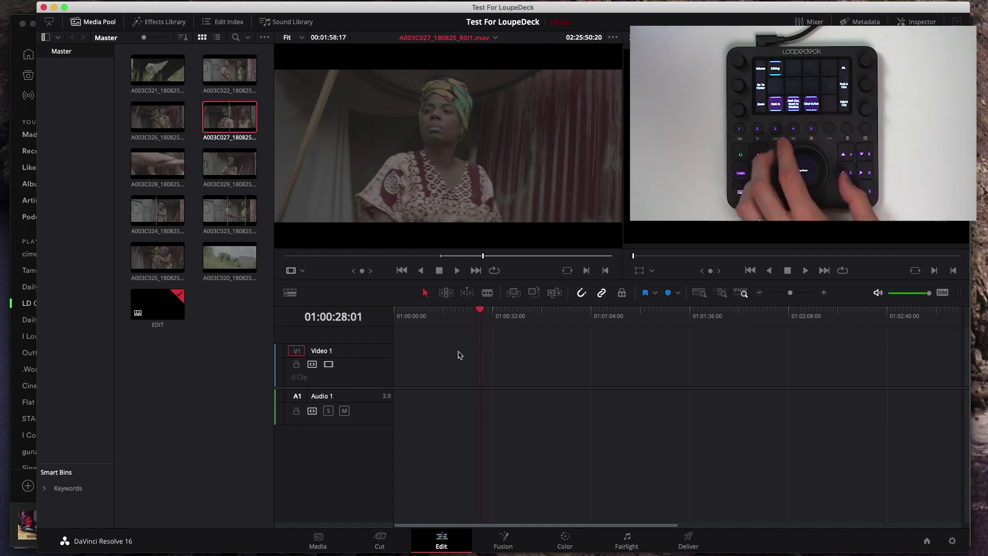
key("Left")
key("Left")
key("Left")
key("Left")
key("Left")
key("Left")
key("Left")
key("Left")
key("Left")
key("Left")
key("Left")
key("Left")
key("Left")
key("Left")
key("Right")
key("Right")
key("Right")
key("Right")
key("Right")
key("Right")
key("Right")
key("Right")
key("Right")
key("Right")
key("Right")
key("Right")
key("Right")
key("Right")
key("Right")
key("Right")
key("Right")
key("Right")
key("Right")
key("Right")
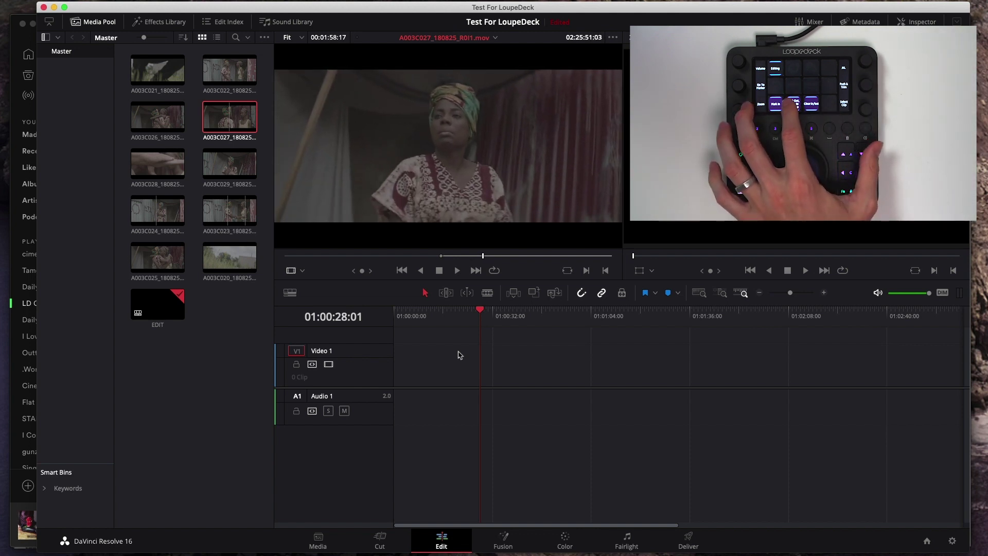
key("o")
key("F9")
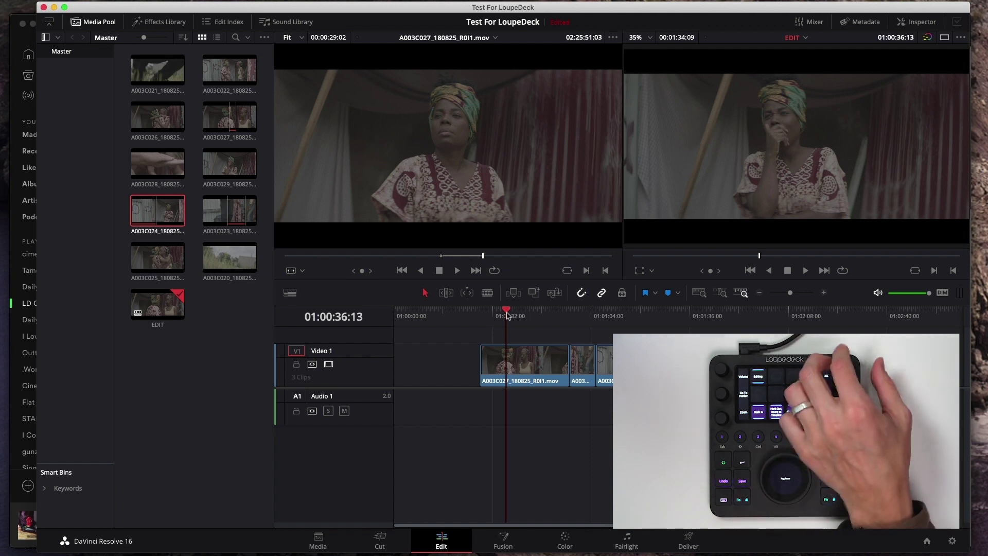
Play, reverse and shuttle through the first clip on the EDIT timeline to review the footage
key("space")
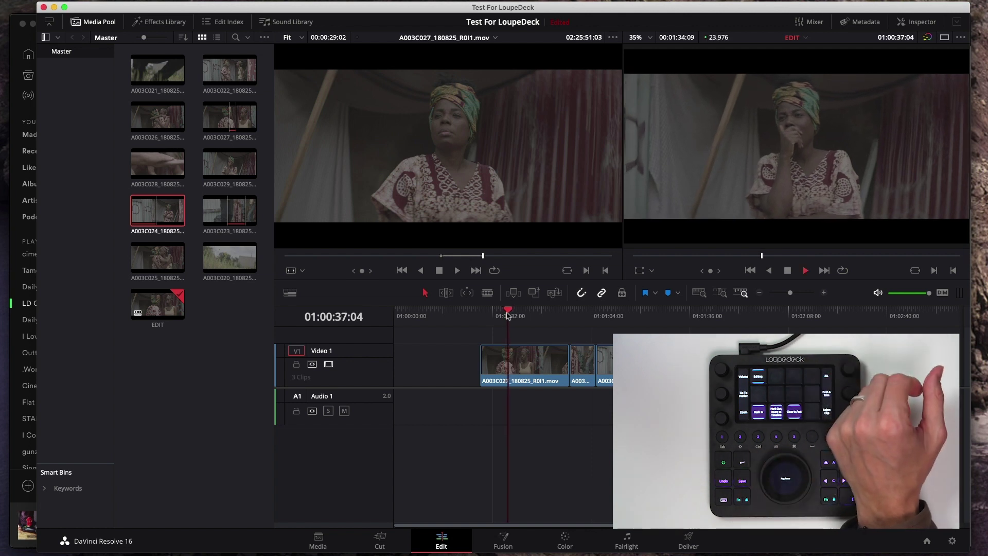
key("space")
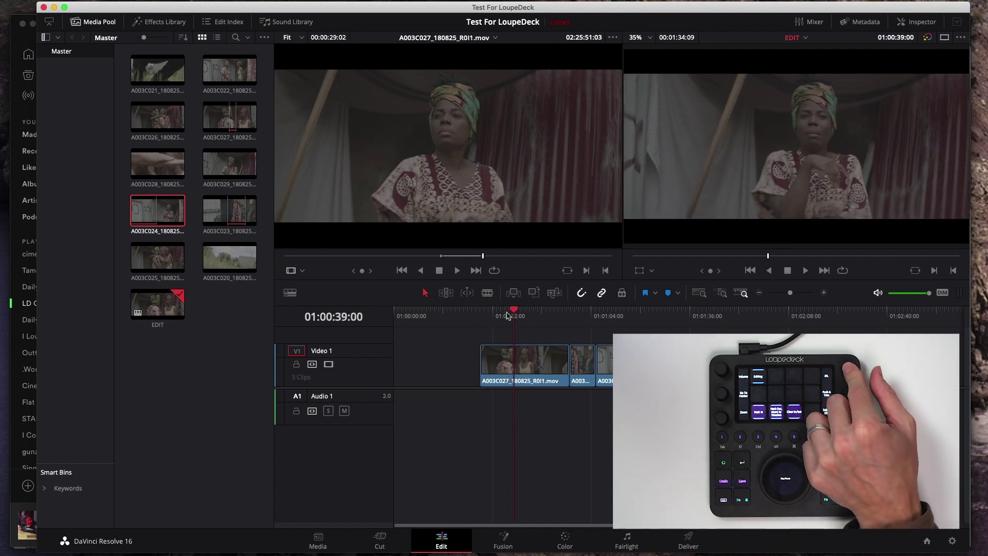
key("Left")
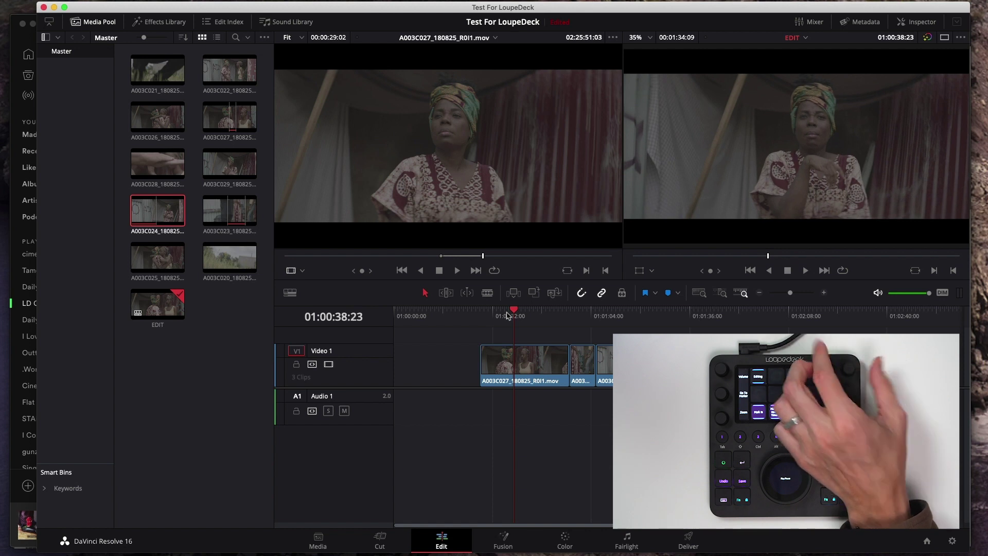
key("j")
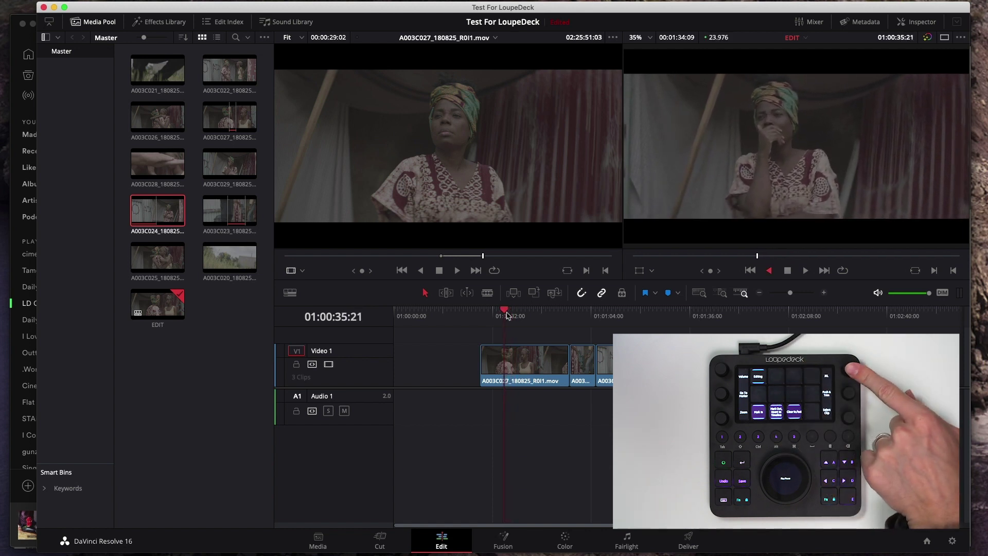
key("space")
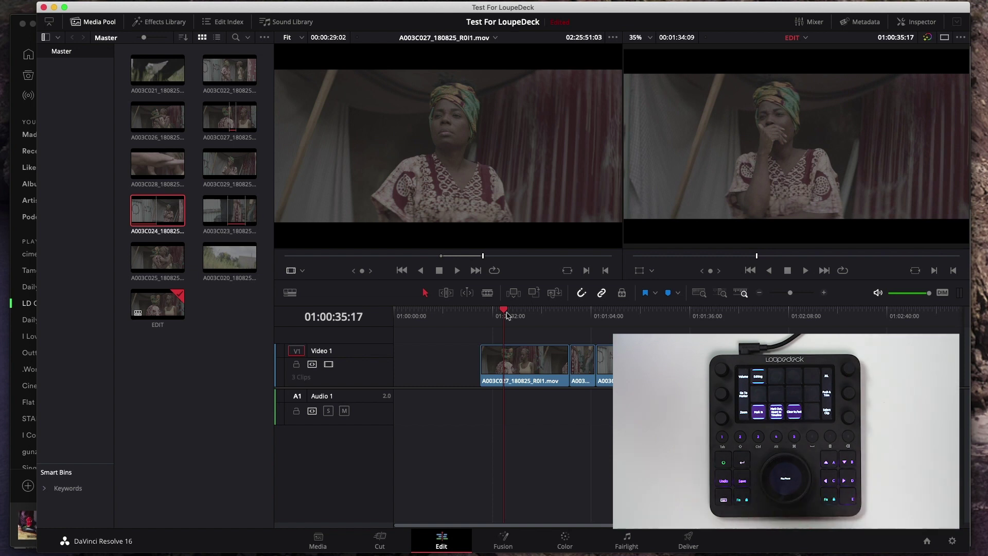
key("l")
key("l")
key("j")
key("j")
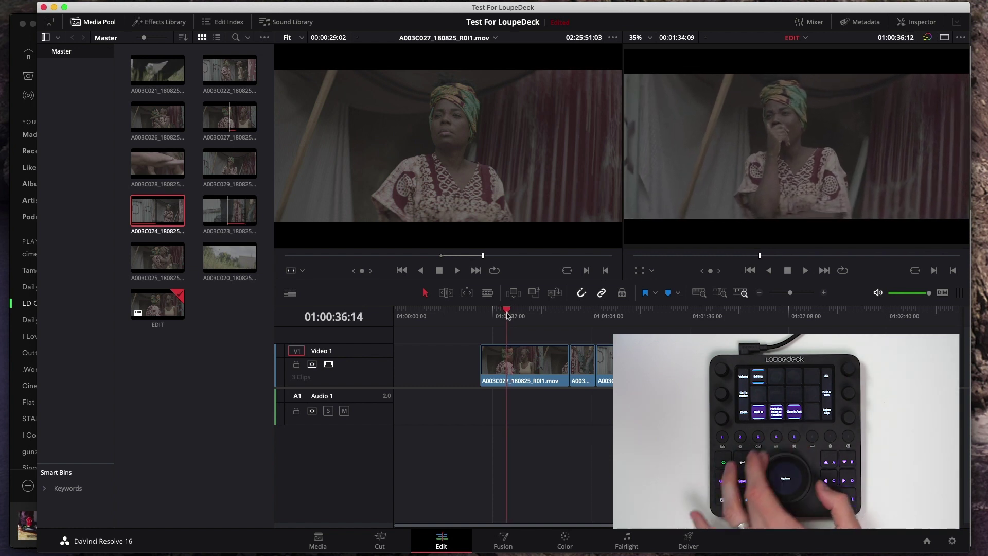
key("l")
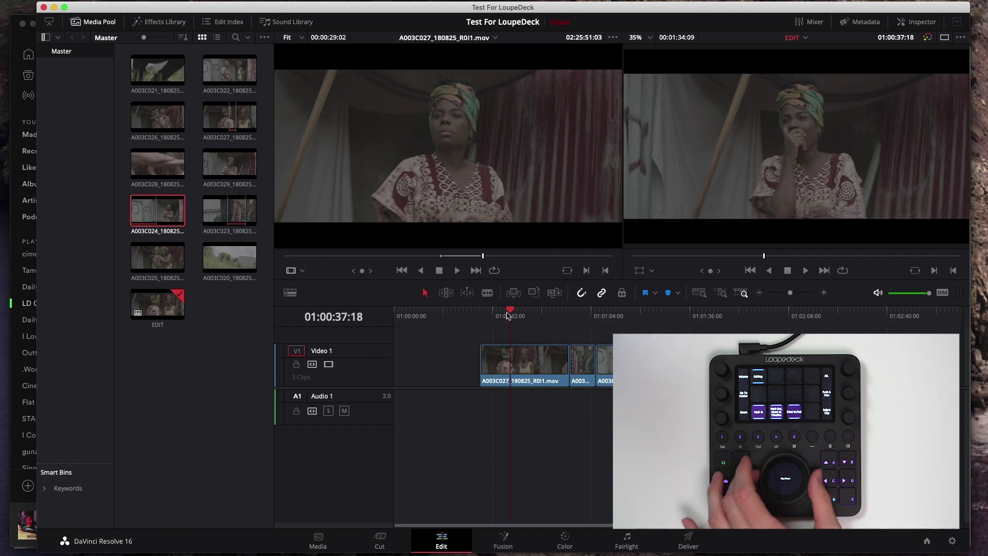
key("l")
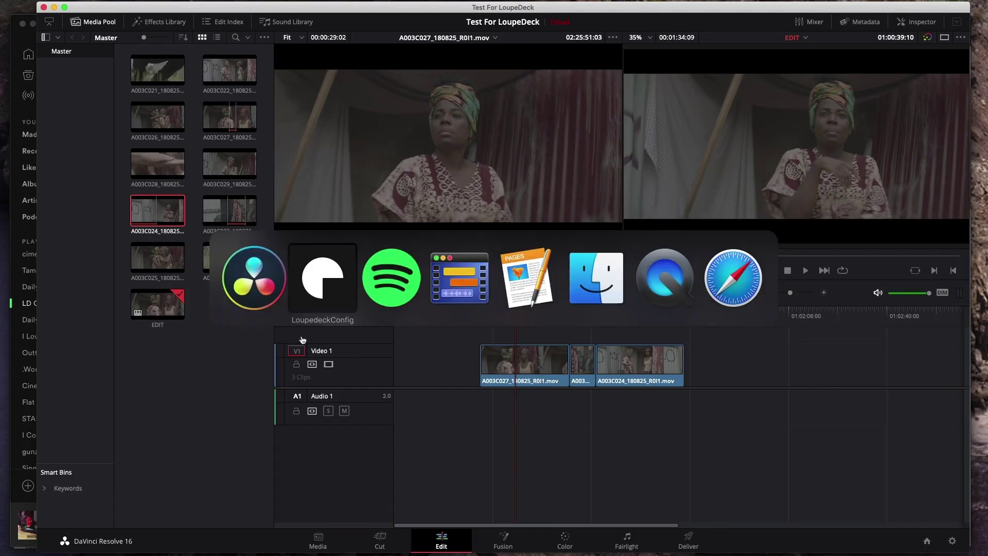
Switch to LoupedeckConfig and create a profile named "Safari" that targets the Safari application
left_click(336, 283)
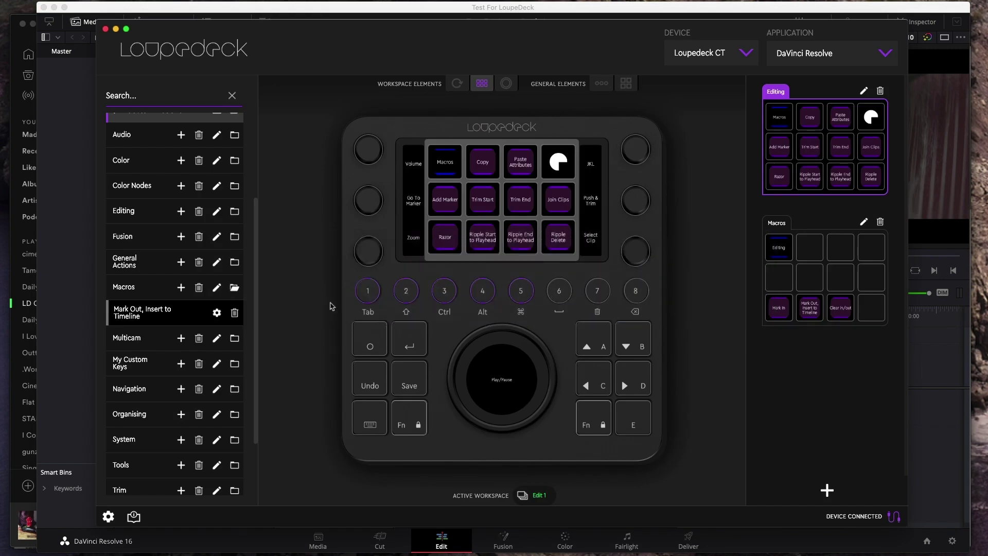
left_click(829, 51)
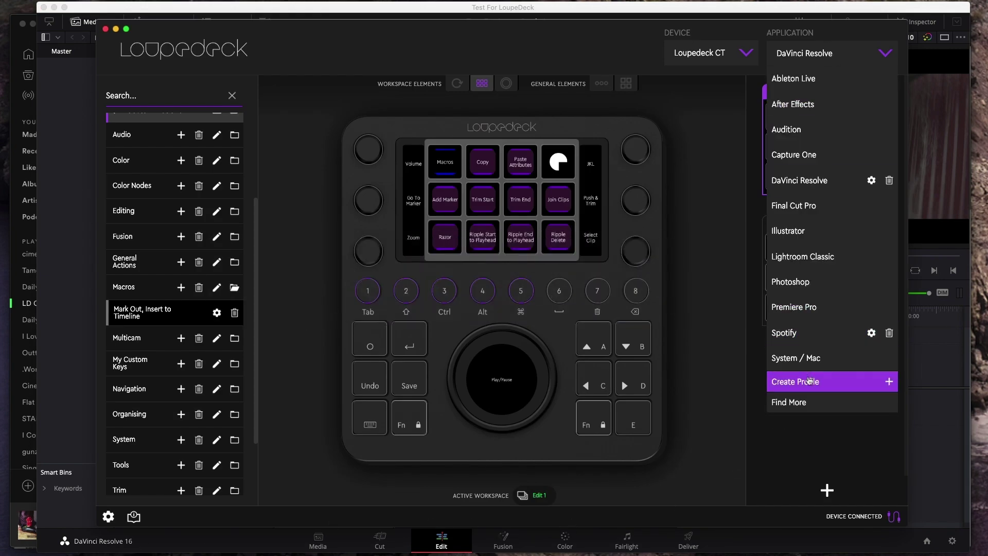
left_click(809, 380)
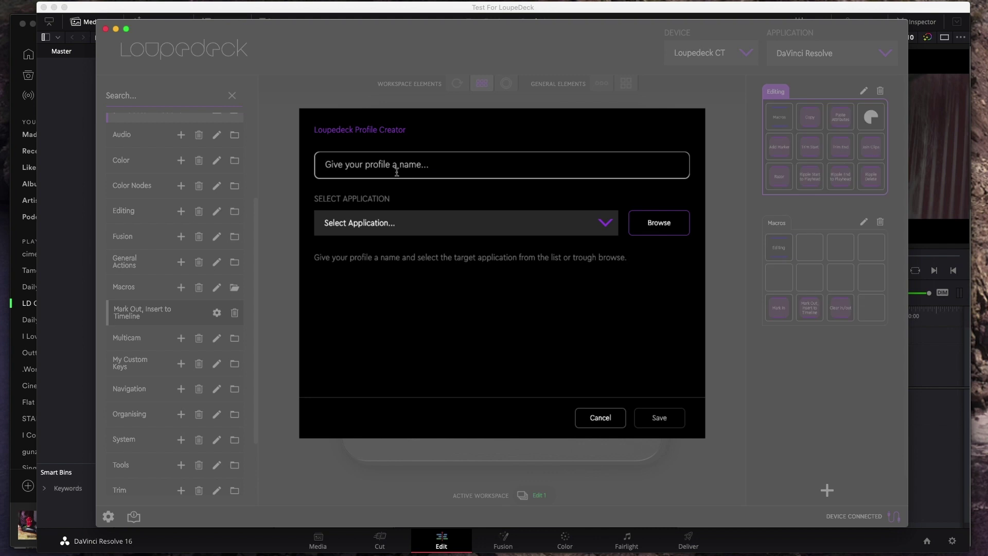
type("Safari")
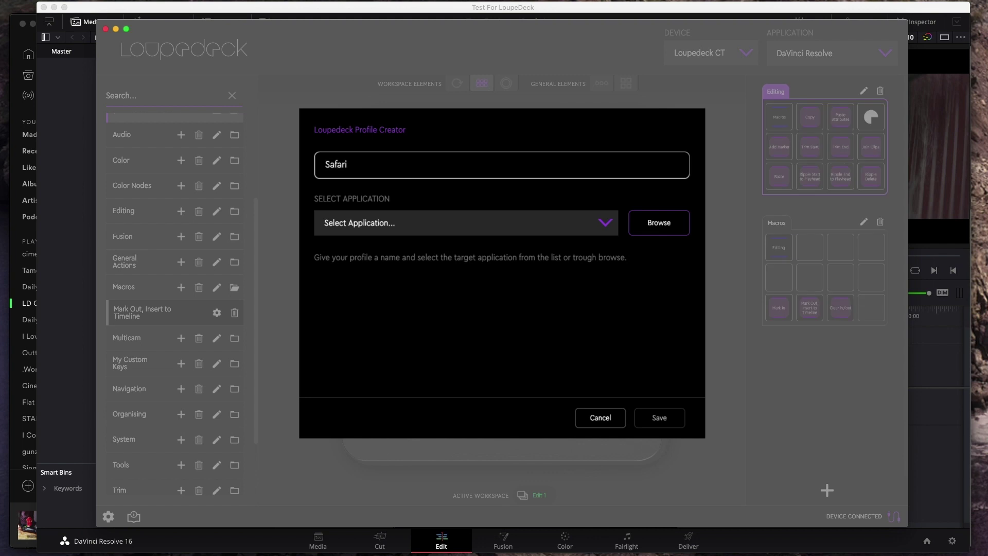
left_click(470, 221)
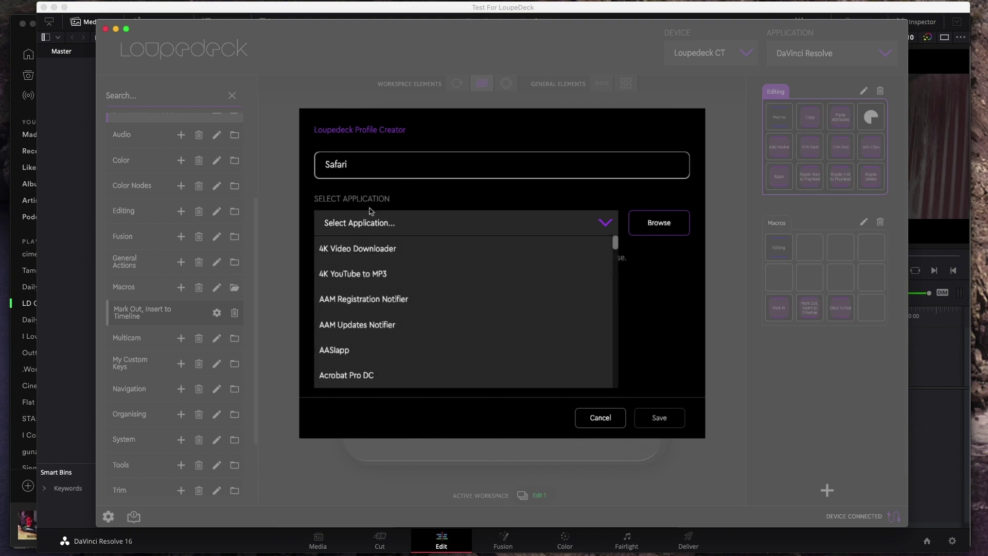
scroll(398, 308, "down", 10)
scroll(398, 309, "down", 15)
scroll(399, 309, "down", 20)
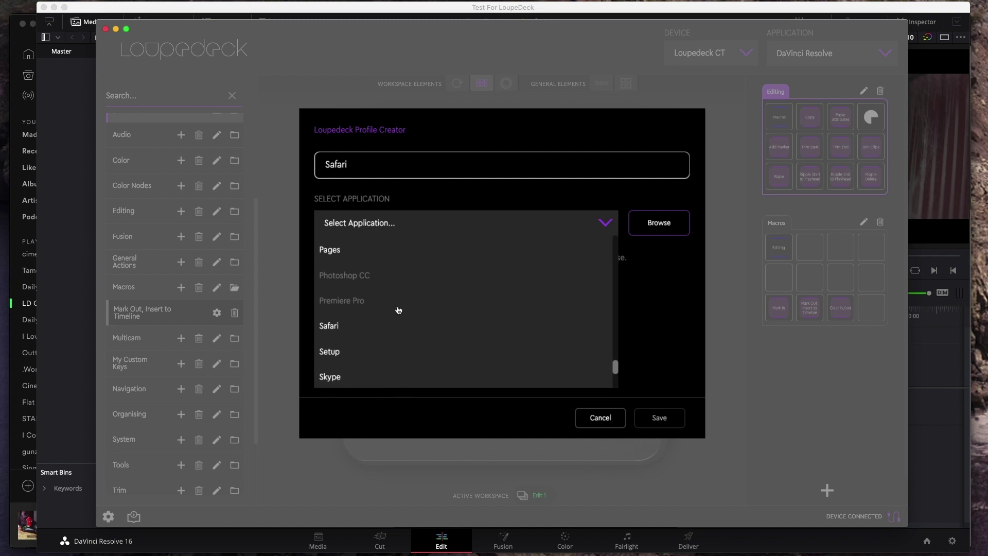
left_click(341, 331)
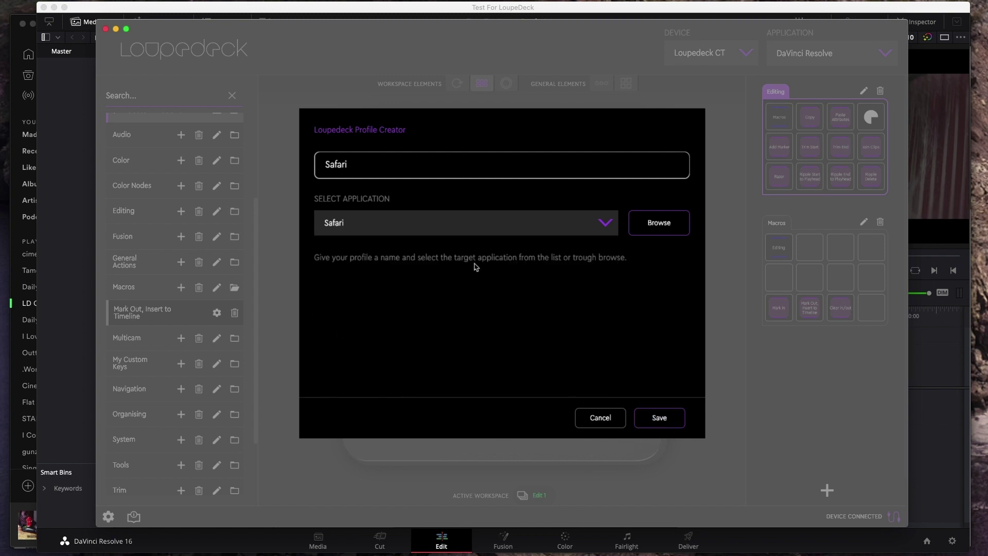
left_click(672, 419)
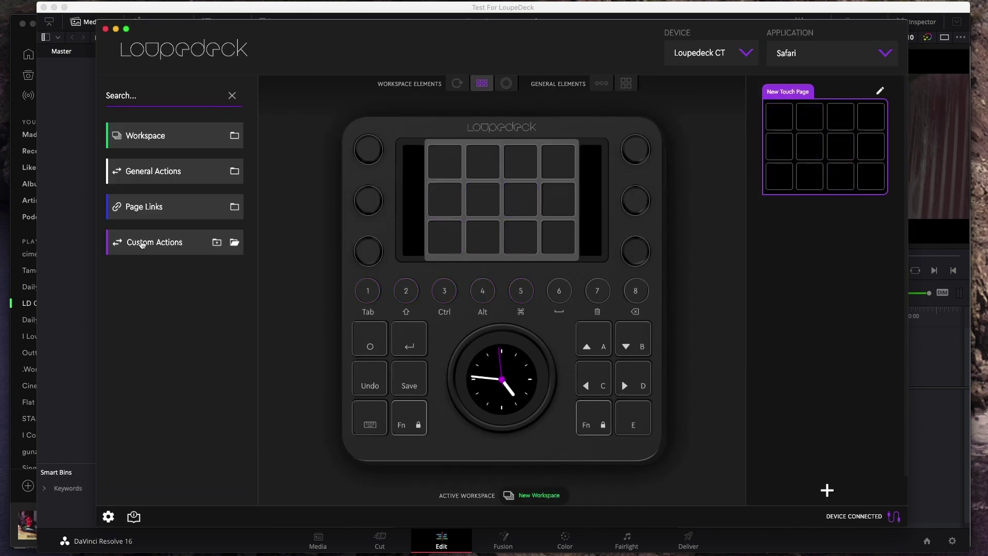
Create a custom rotation adjustment for the Safari profile's dials and record Cmd+- as its counterclockwise action
left_click(215, 242)
left_click(603, 463)
left_click(372, 251)
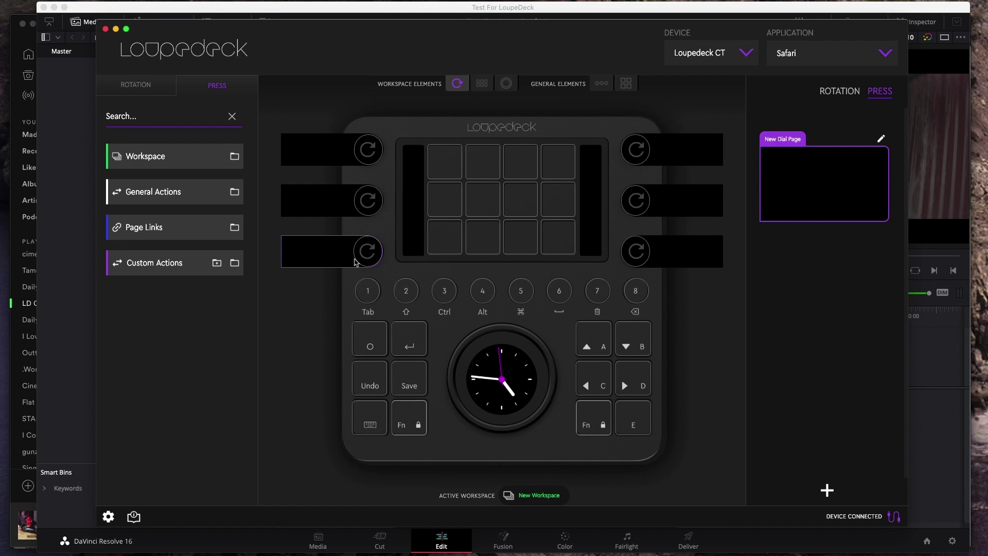
left_click(142, 89)
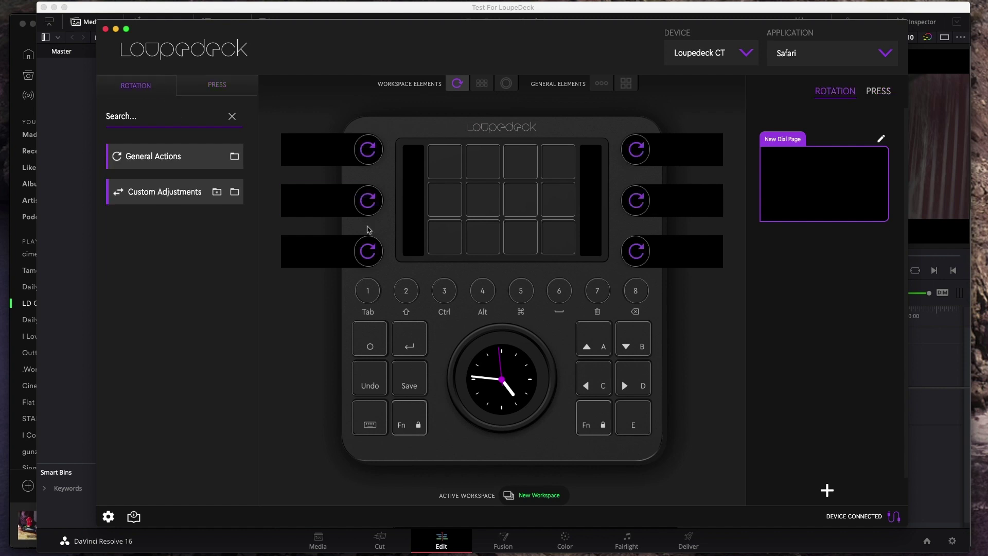
left_click(217, 192)
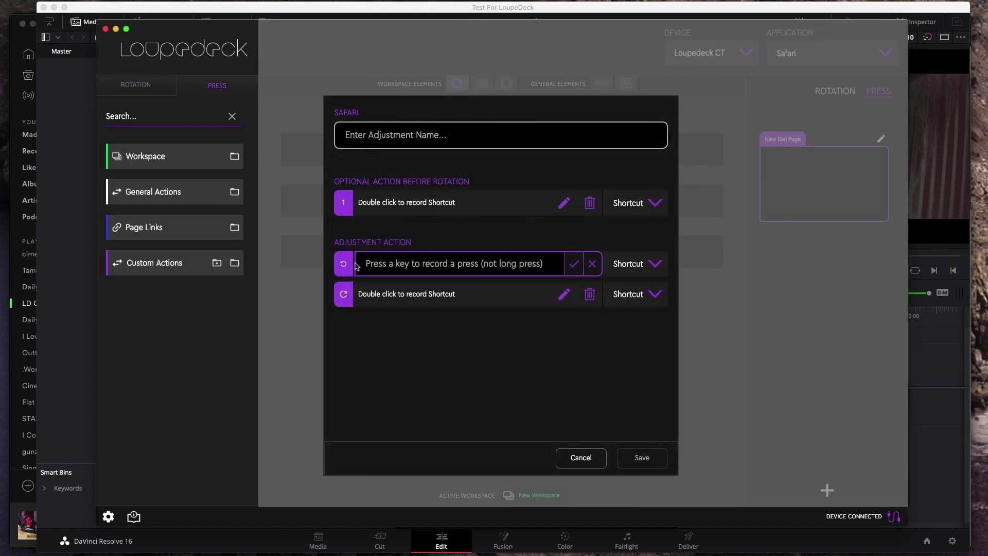
key("super")
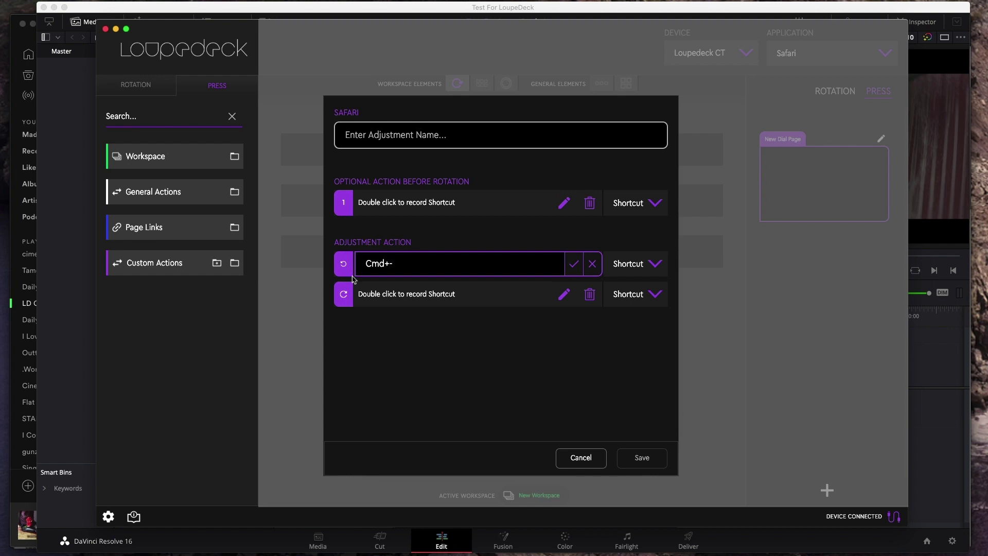
left_click(575, 264)
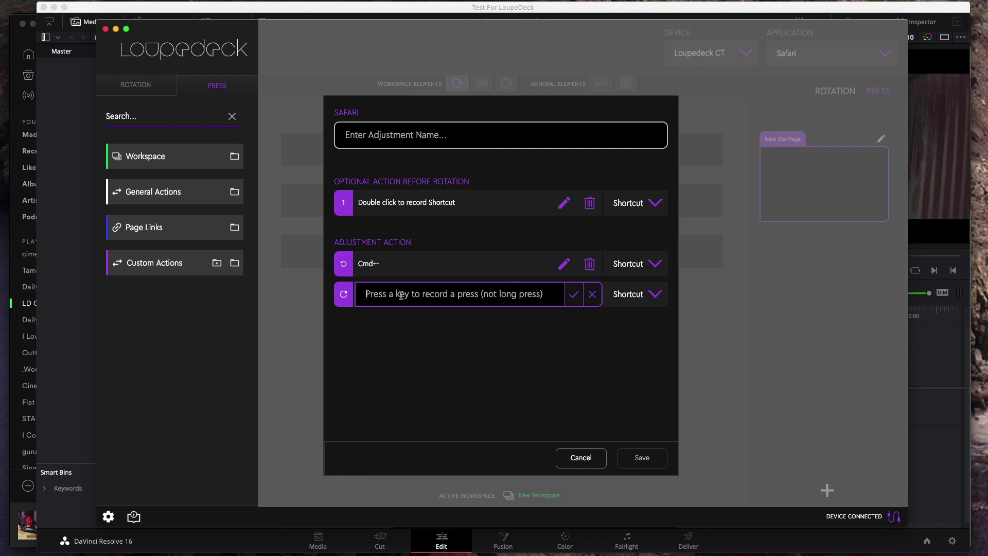
Save the adjustment as "ZOOM" with Cmd+= as its clockwise action and assign it to the lowest dial on the device's left side
key("super")
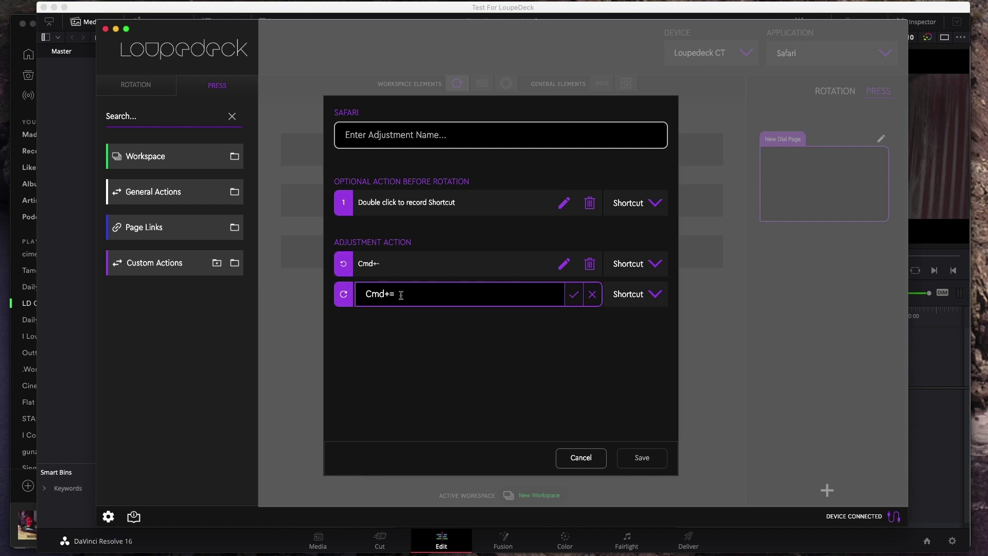
left_click(576, 298)
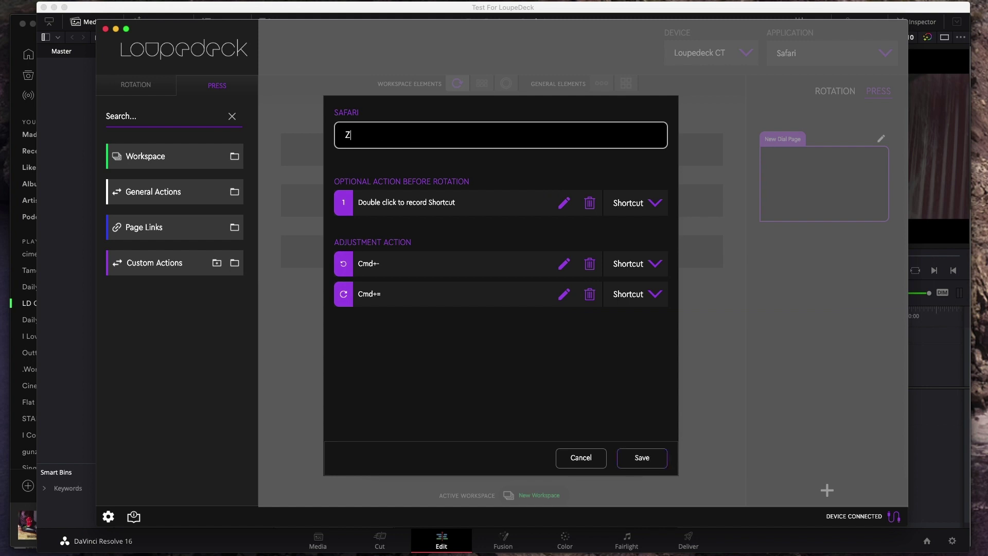
left_click(640, 458)
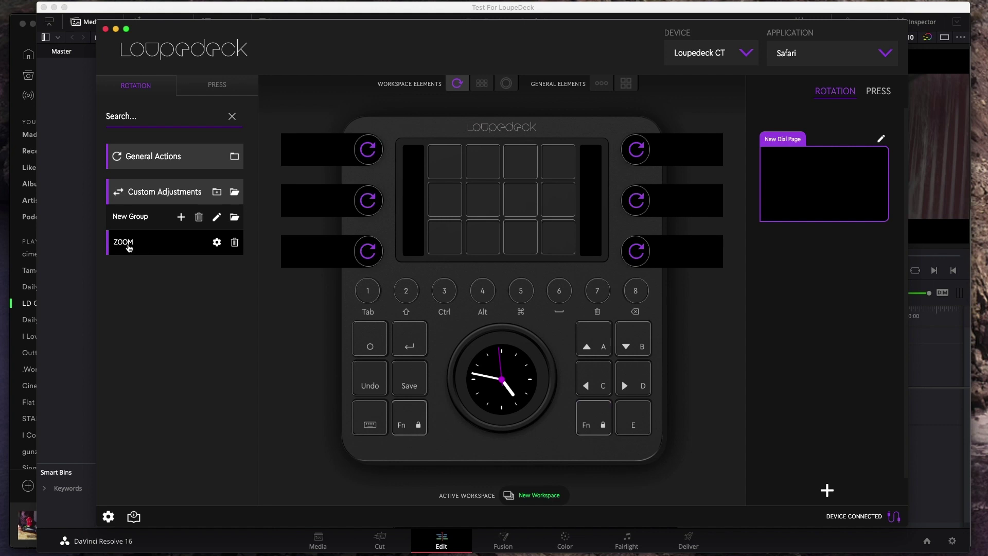
left_click_drag(128, 248, 353, 255)
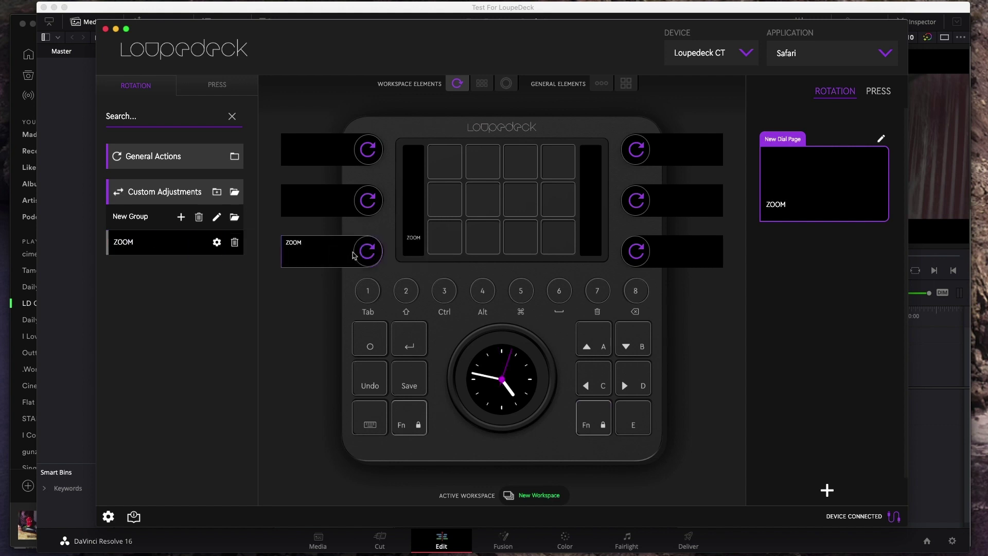
Switch to Safari and test the ZOOM adjustment by zooming in and out while browsing the YouTube channel page
key("super+Tab")
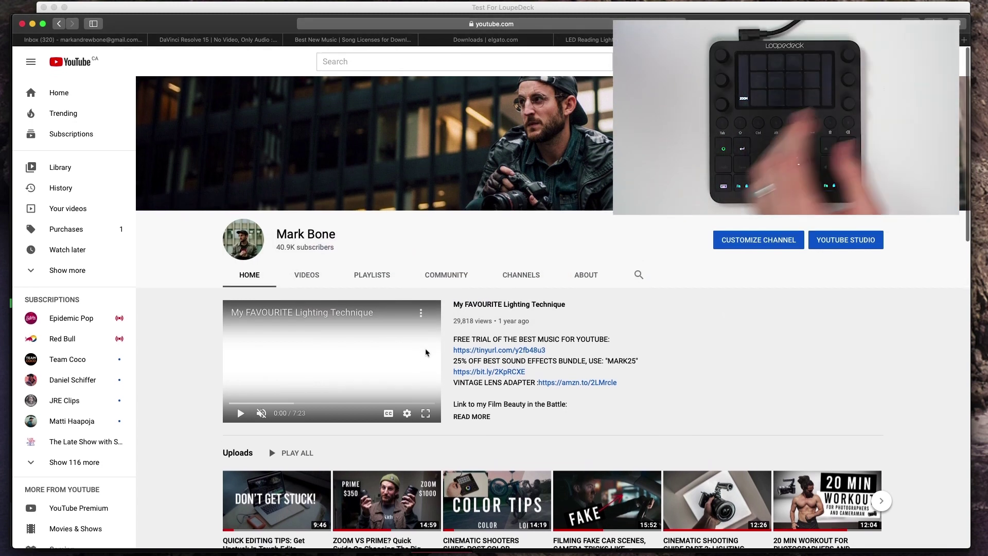
key("super+equal")
key("super+equal")
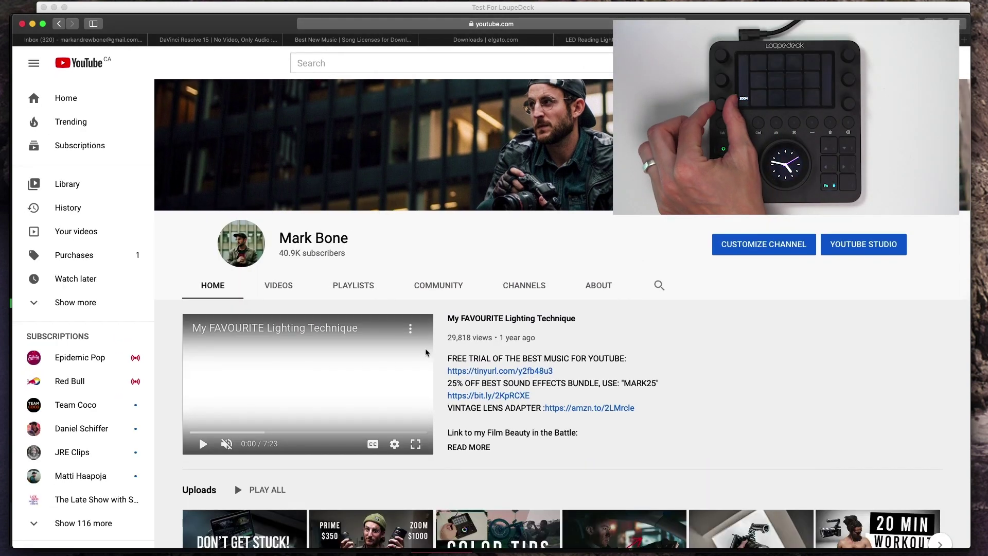
key("super+equal")
key("super+equal")
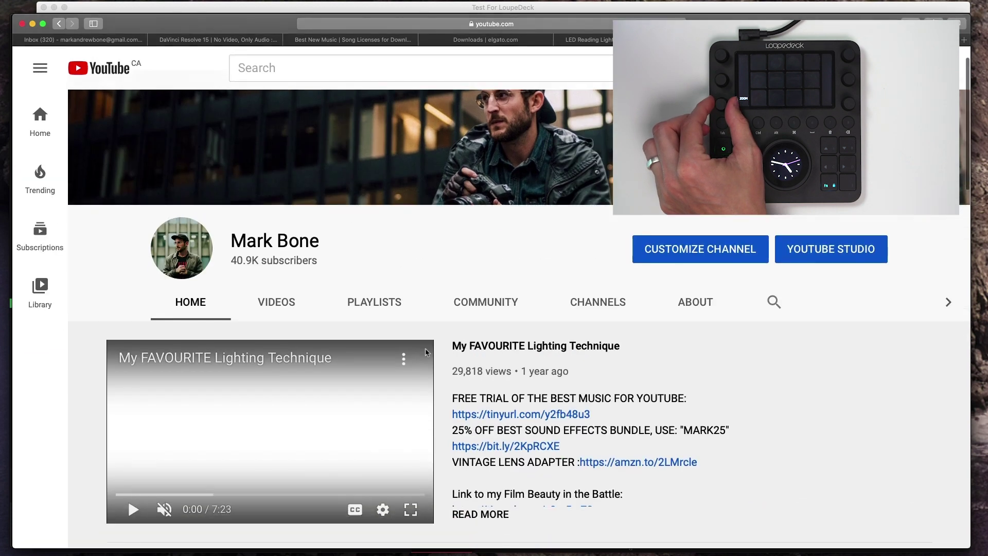
scroll(426, 351, "down", 2)
scroll(426, 352, "down", 3)
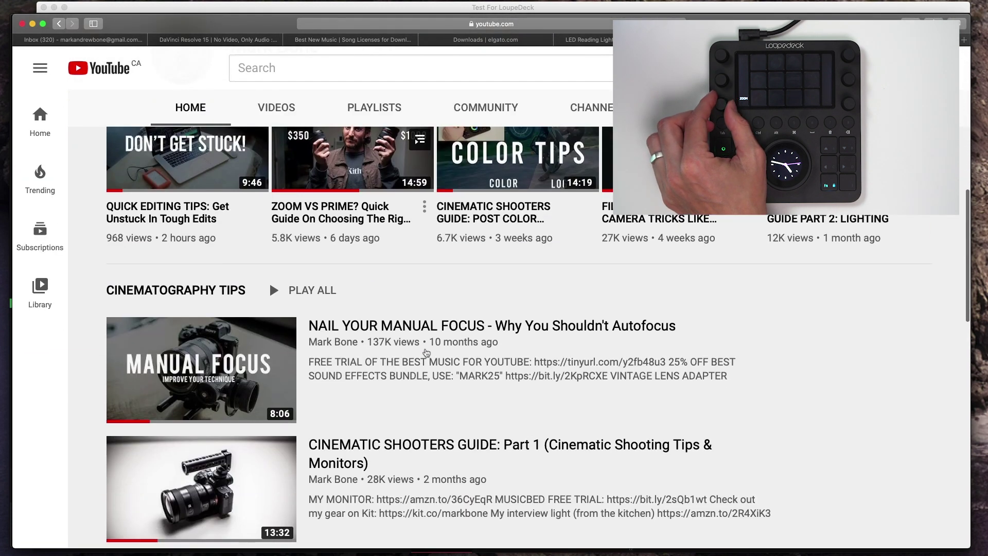
scroll(426, 351, "up", 1)
key("super+minus")
key("super+minus")
key("super+minus")
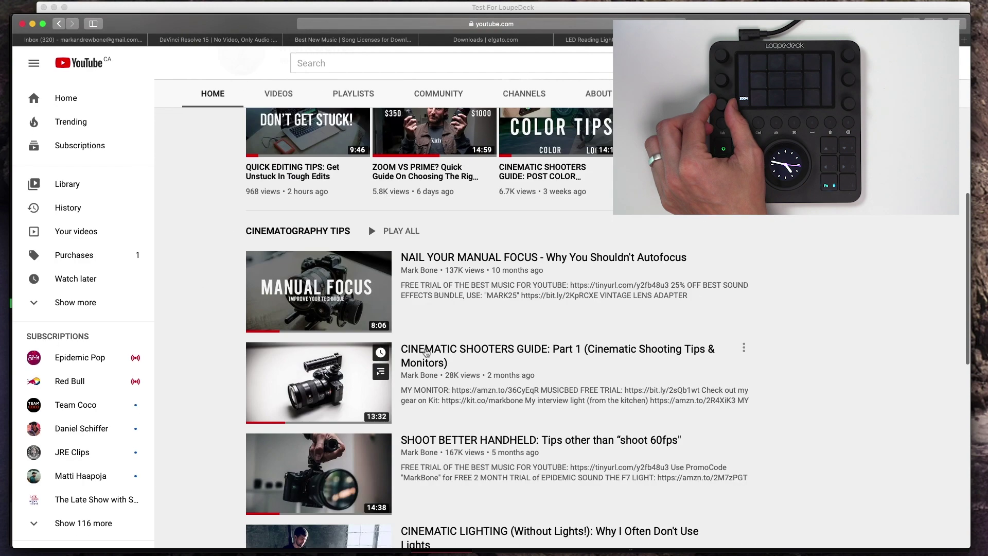
key("super+minus")
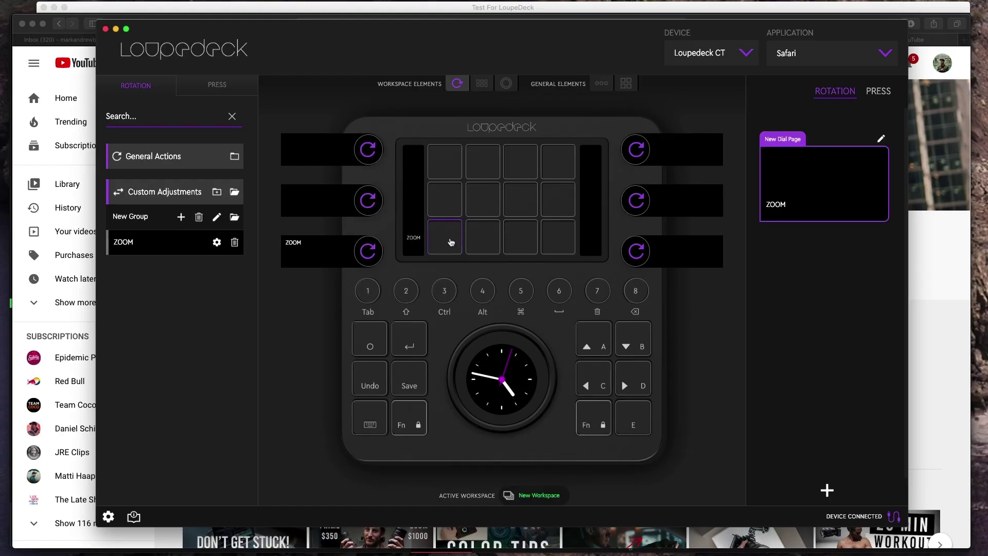
Create a custom press action "NEW TAB" with the Cmd+T shortcut and assign it to the device's bottom-left touch button
left_click(212, 87)
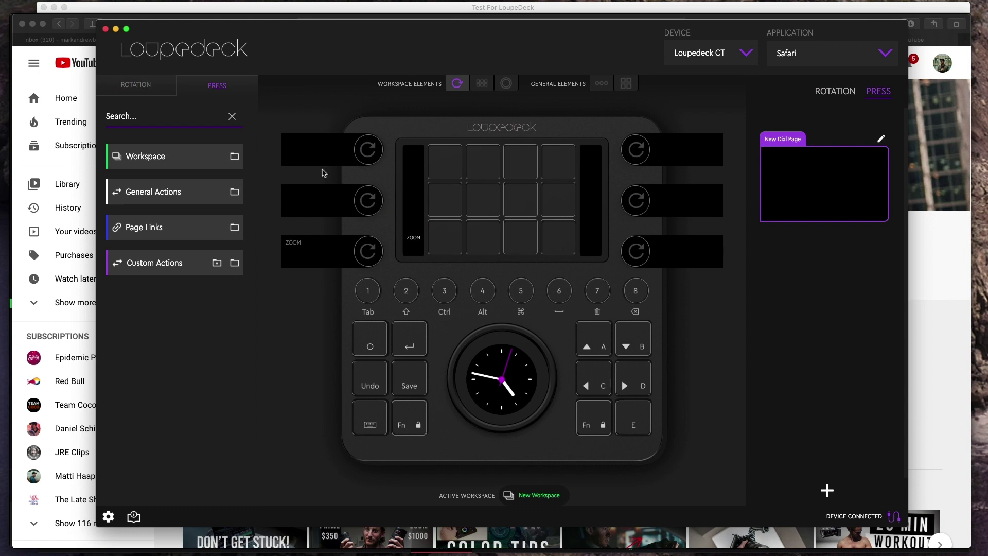
left_click(217, 262)
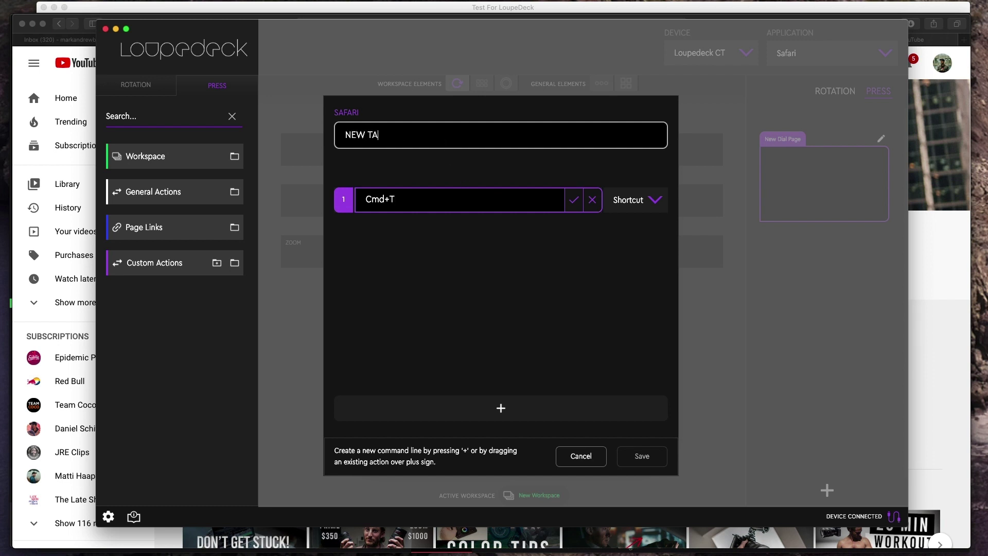
left_click(574, 202)
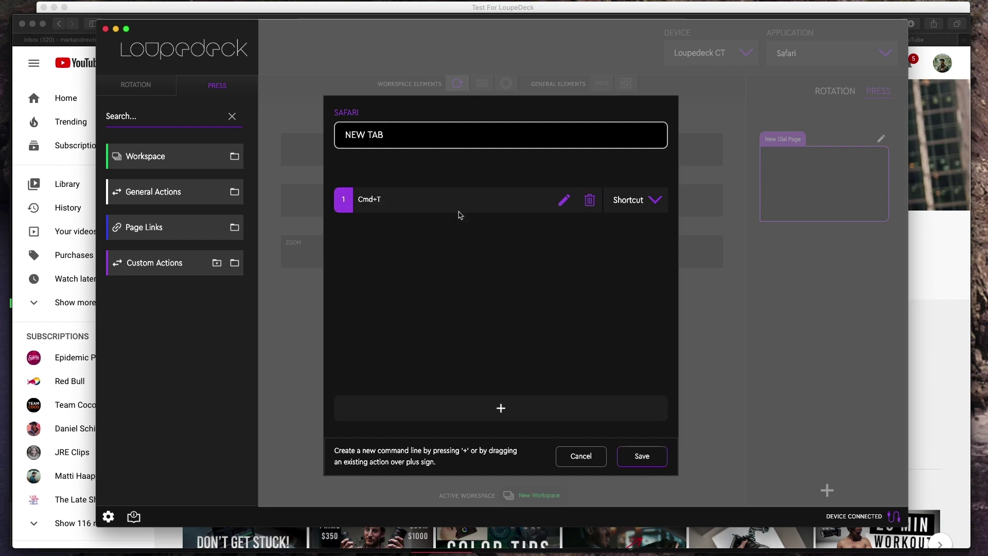
left_click(638, 458)
left_click_drag(170, 314, 445, 240)
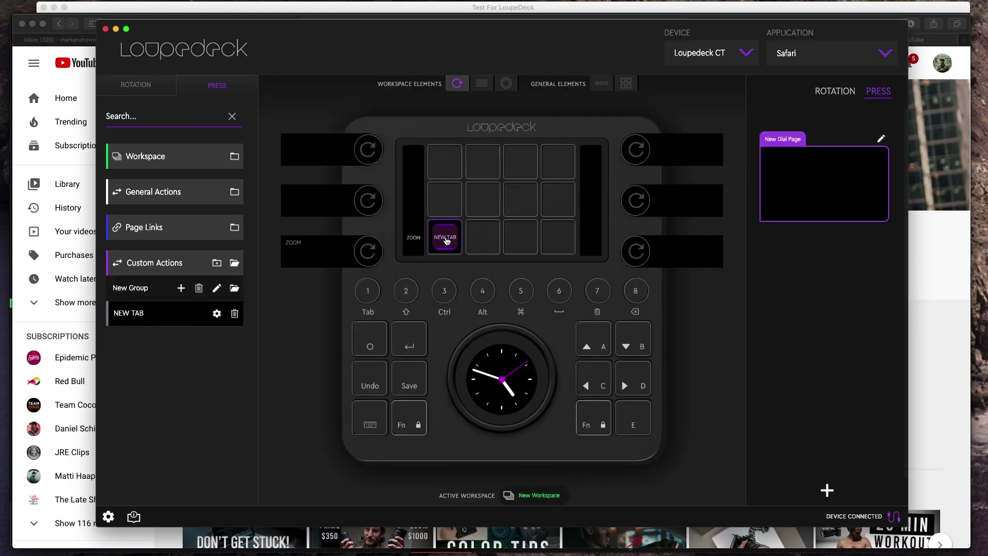
Switch to Safari and test the NEW TAB action by opening several new tabs in succession
key("super+Tab")
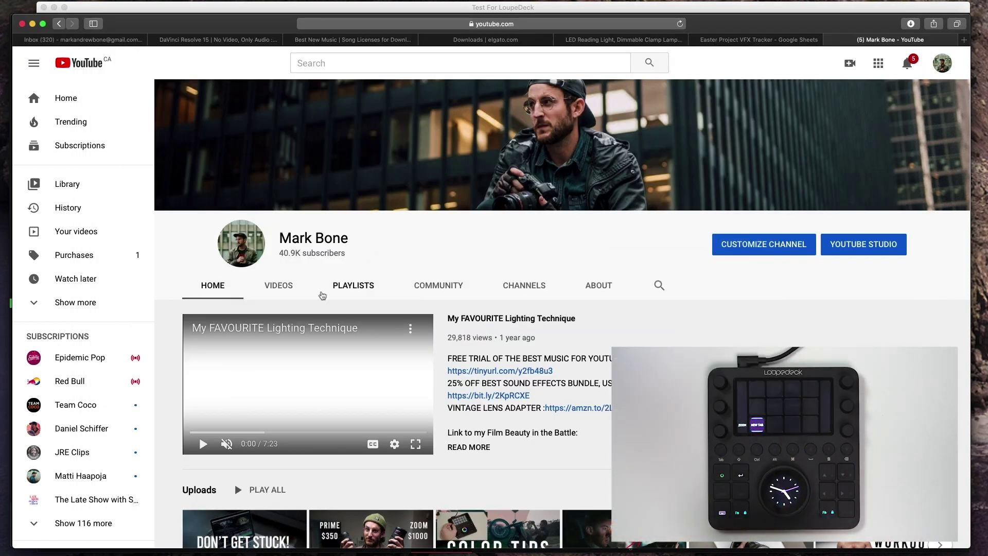
key("super+t")
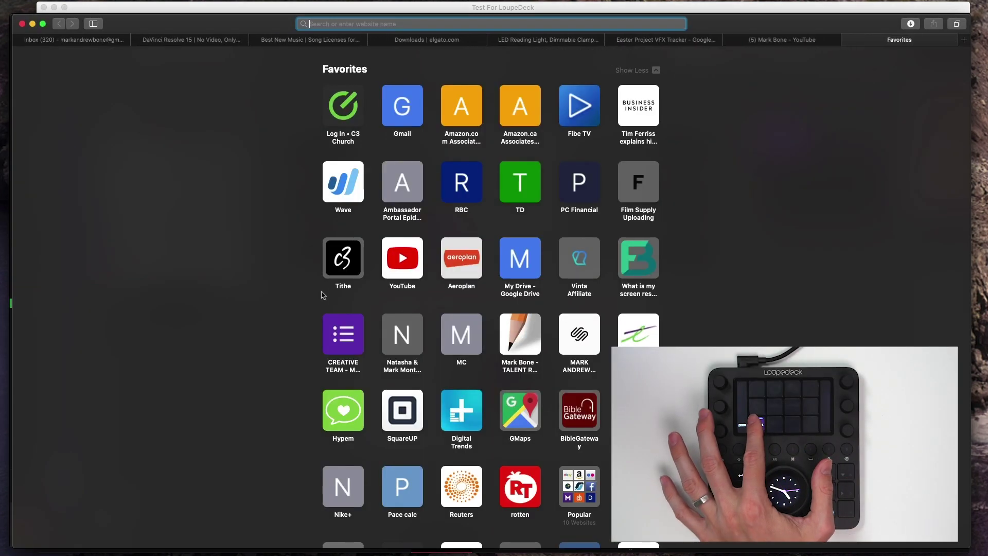
key("super+t")
key("super+t")
key("super+t")
key("super+t")
key("super+t")
key("super+t")
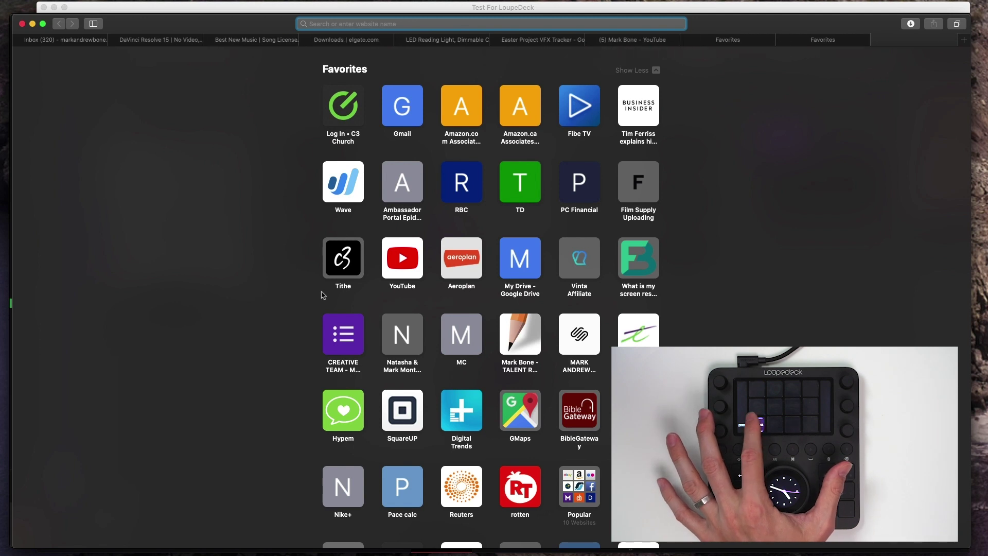